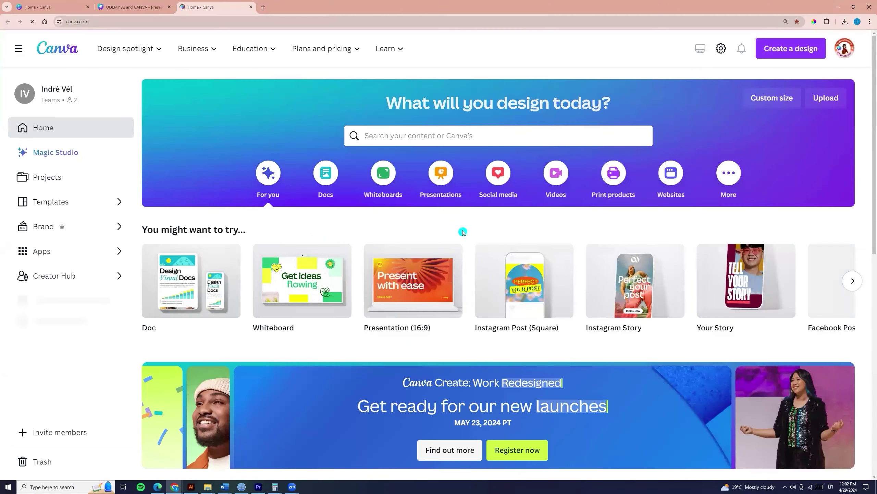
Step: Create a blank Facebook Post (Landscape) design from the popular social media formats
left_click(507, 196)
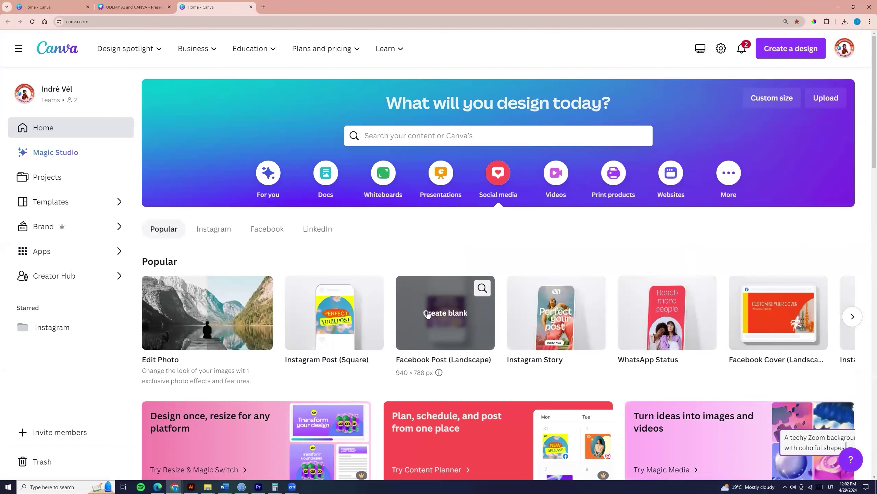
left_click(438, 316)
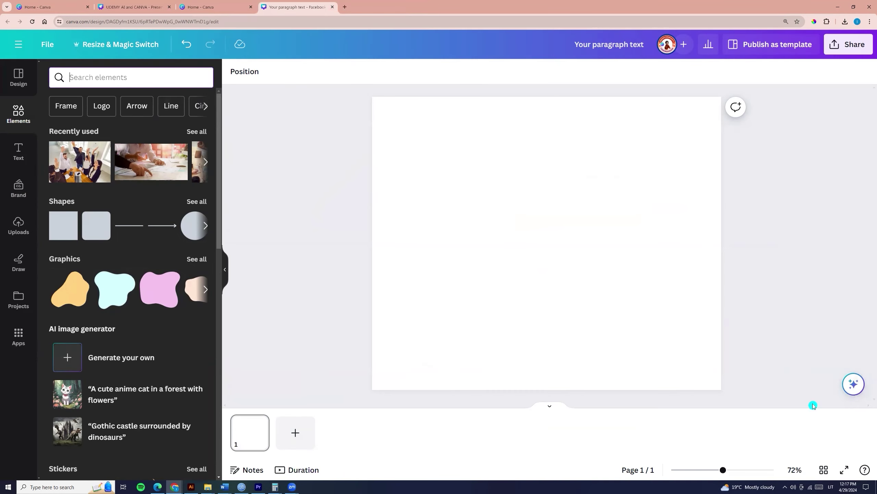
Step: Examine the full list of recommended actions offered by Canva Assistant for the empty page
left_click(854, 384)
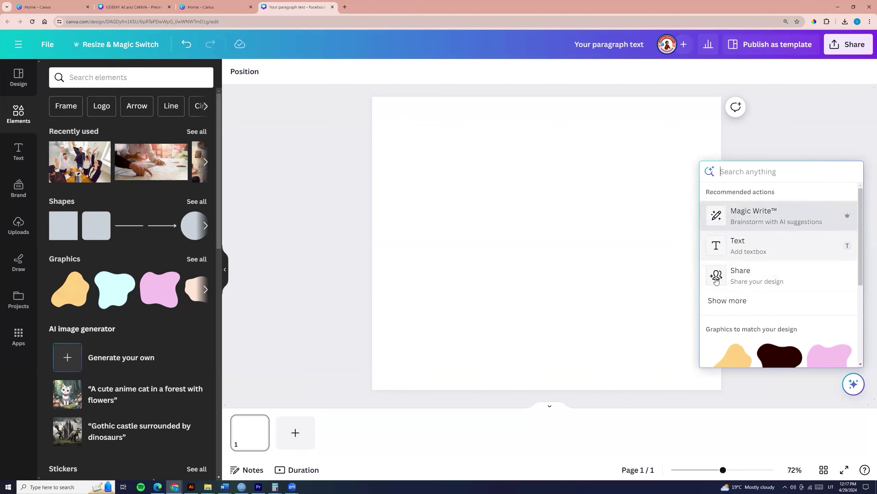
left_click(735, 300)
scroll(771, 269, "down", 3)
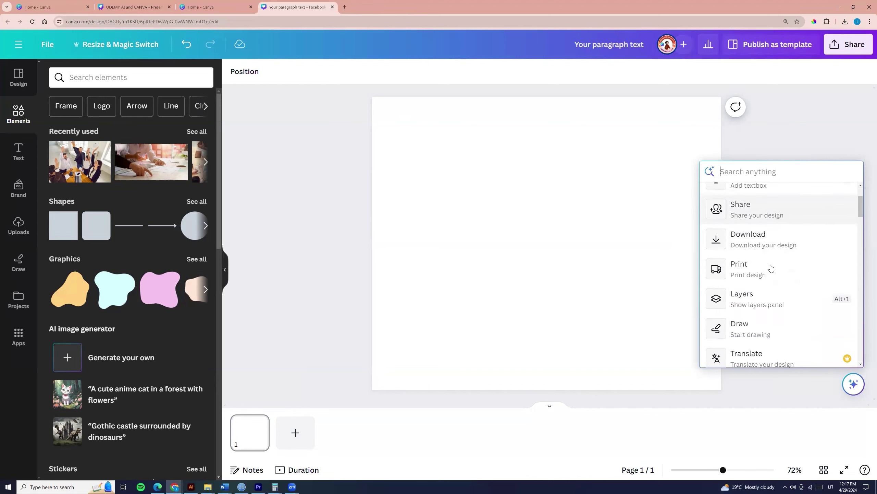
scroll(772, 268, "down", 2)
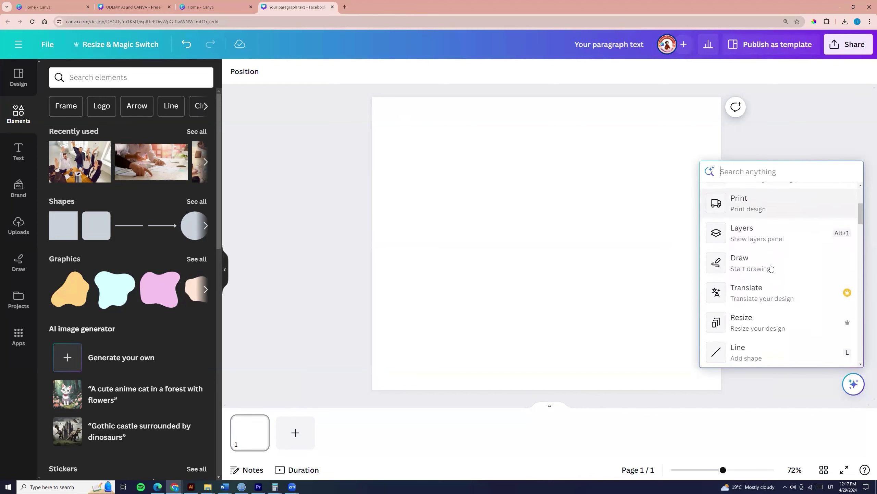
scroll(771, 269, "down", 5)
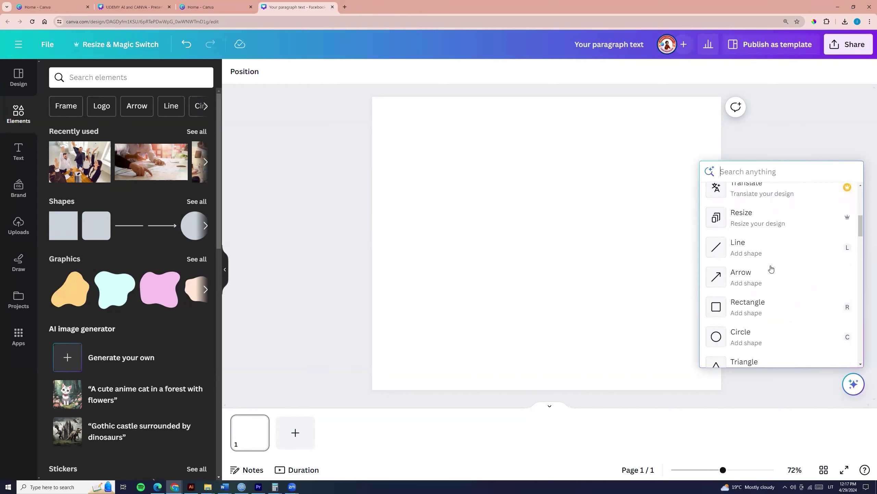
scroll(771, 269, "down", 4)
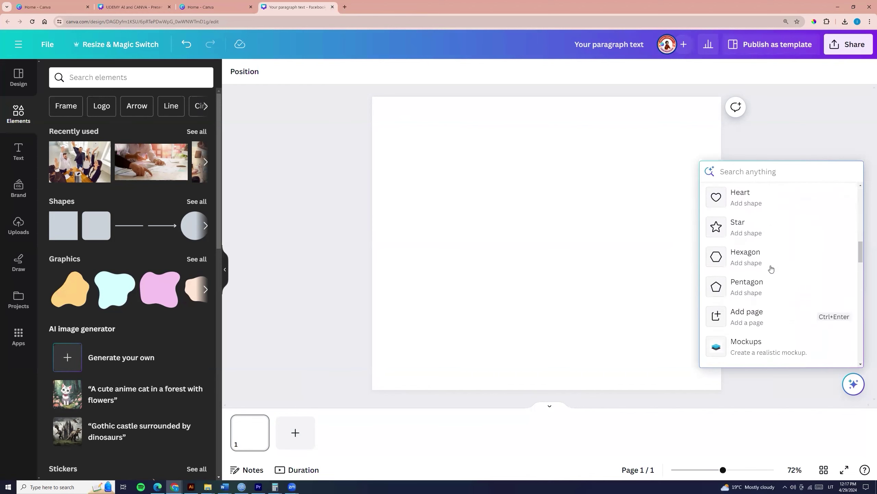
scroll(771, 268, "down", 5)
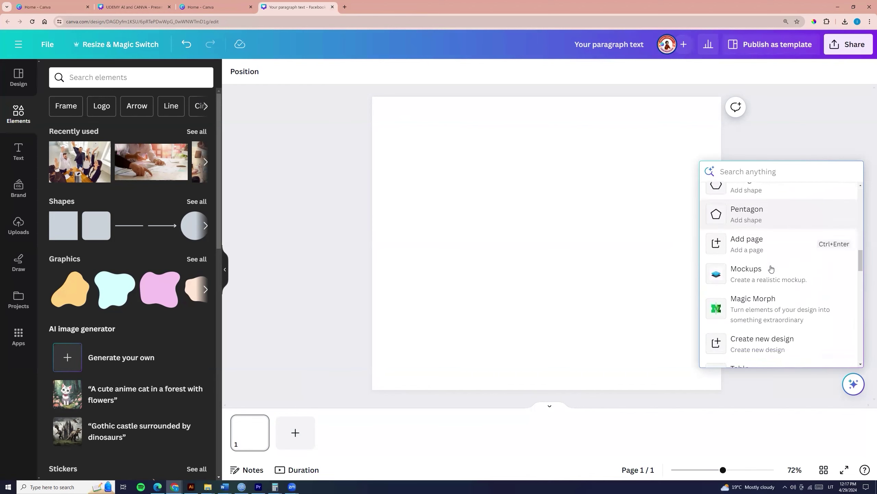
scroll(771, 272, "down", 3)
left_click_drag(861, 294, 866, 188)
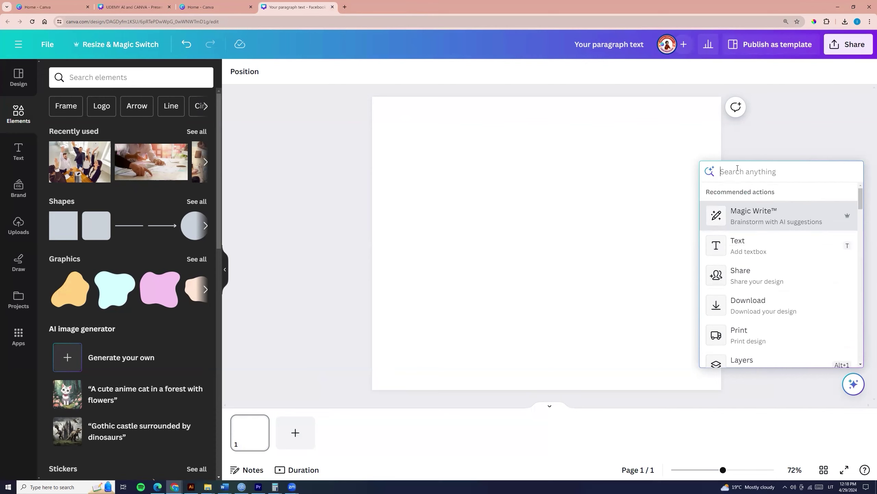
Step: Search Canva Assistant for "Laptop", choose the "laptop frame" suggestion and insert the first laptop frame onto the page
type("Laptop")
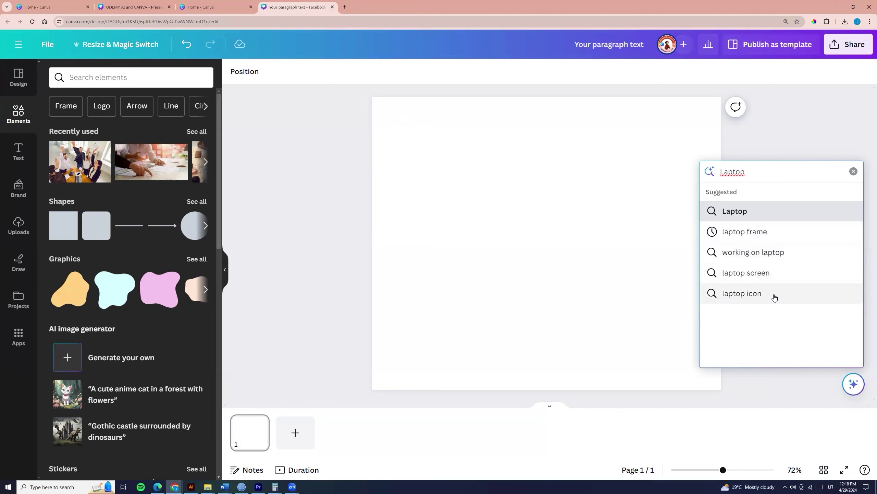
left_click(736, 235)
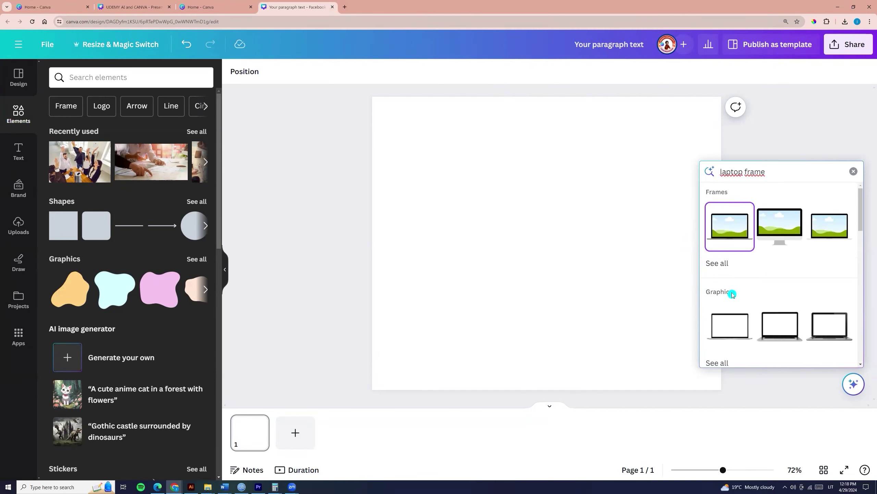
scroll(733, 294, "down", 4)
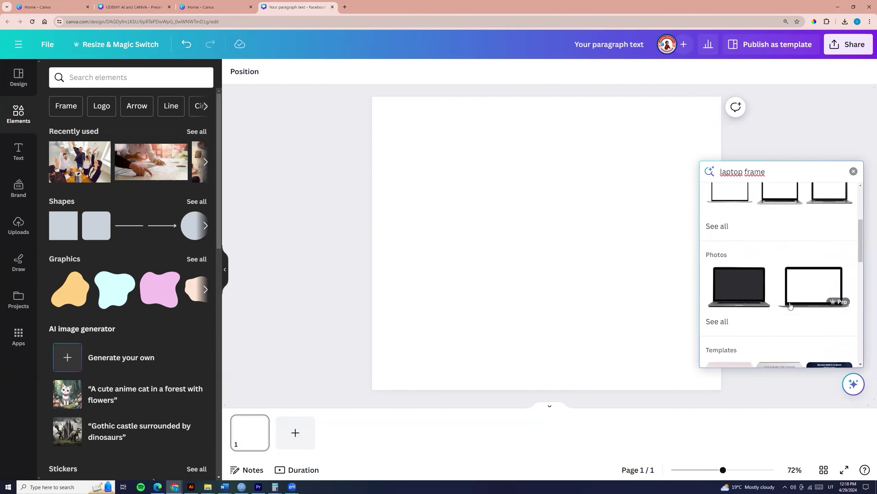
scroll(790, 304, "down", 2)
scroll(754, 316, "up", 5)
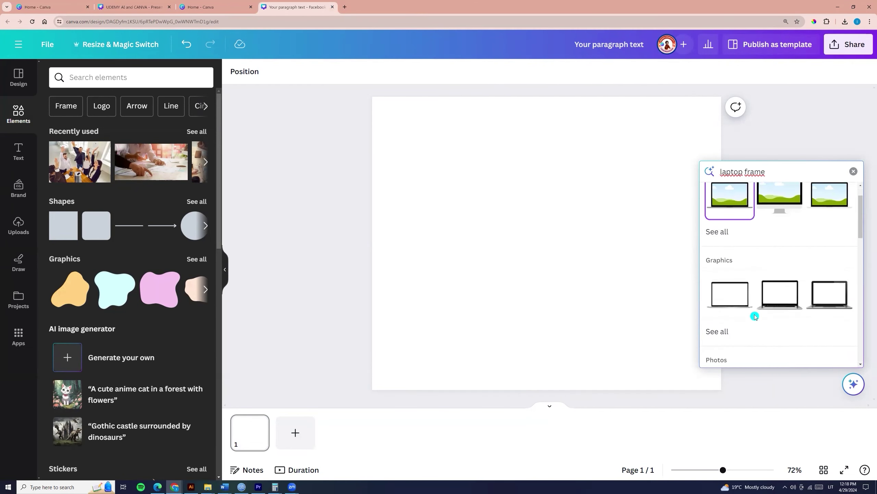
scroll(755, 315, "up", 2)
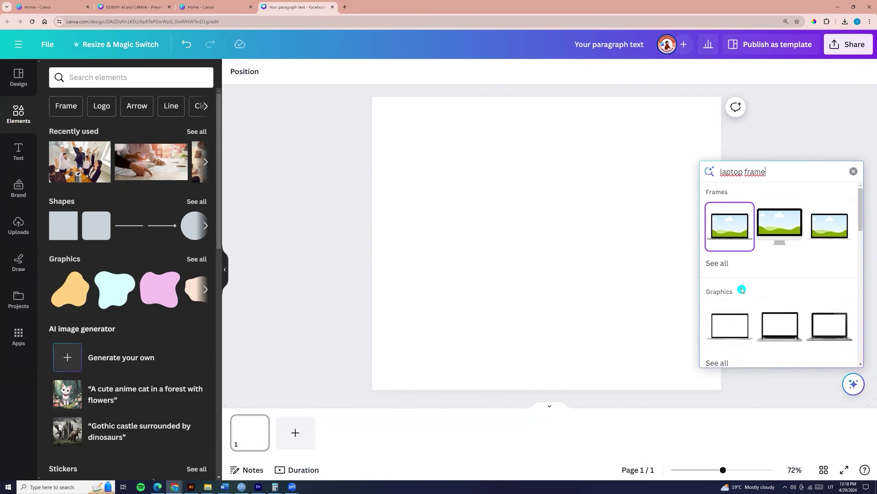
left_click(730, 231)
Step: Enlarge the laptop frame slightly and place it horizontally centred in the lower half of the page
left_click_drag(585, 243, 591, 279)
left_click_drag(653, 218, 662, 215)
left_click_drag(600, 252, 591, 257)
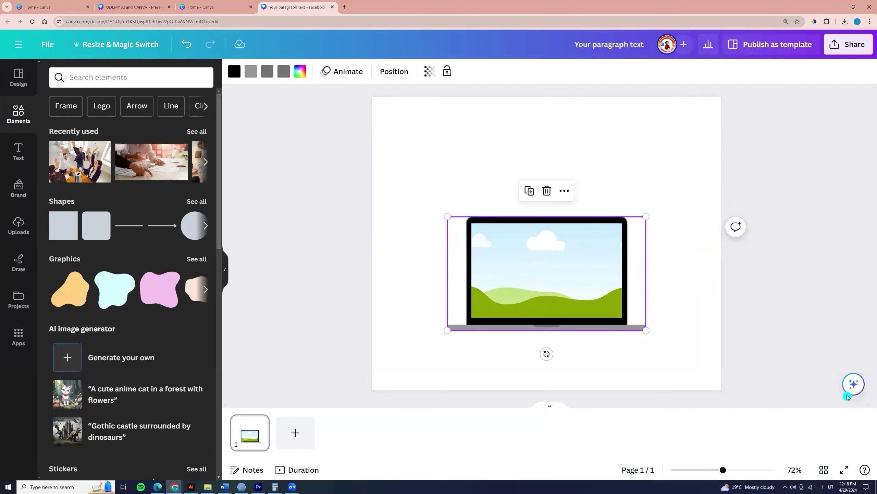
Step: Try the dark orange and purple Canva AI brand colours on the laptop frame's casing and set it back to black
left_click(853, 384)
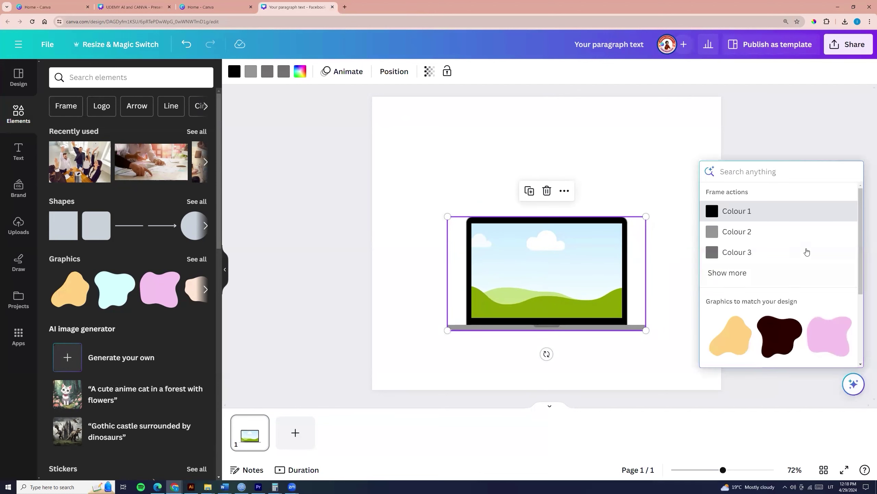
left_click(719, 235)
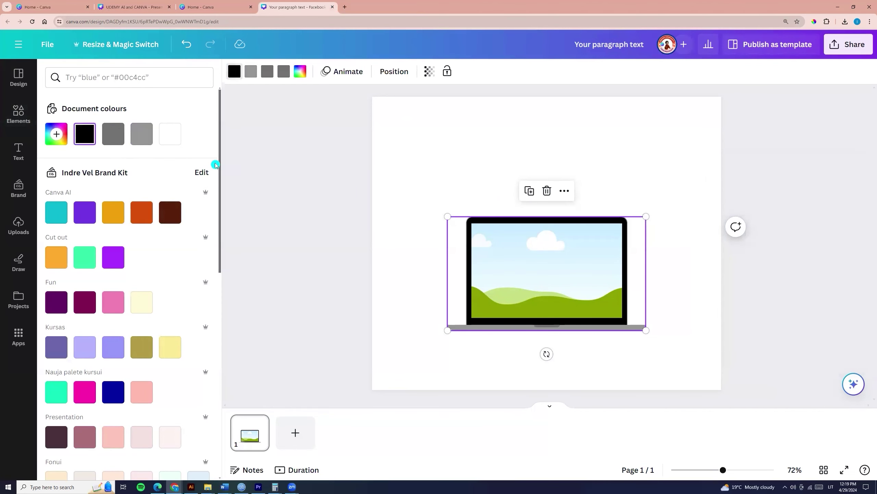
left_click(142, 212)
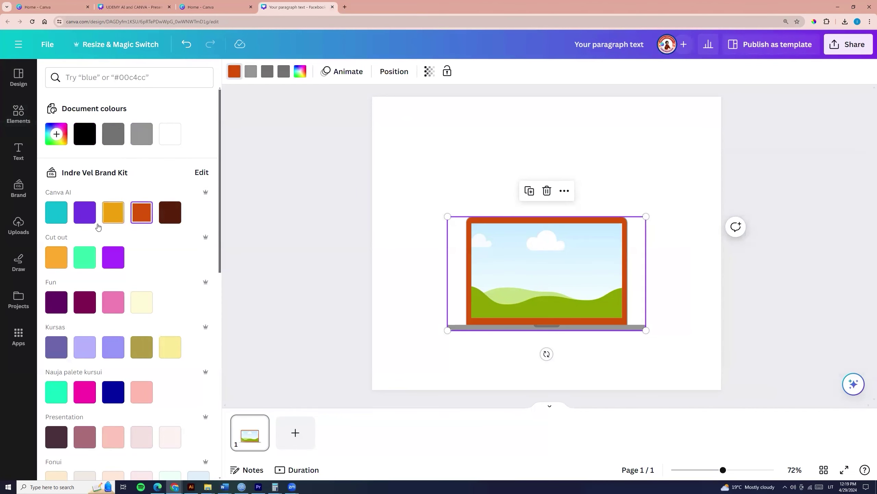
left_click(84, 214)
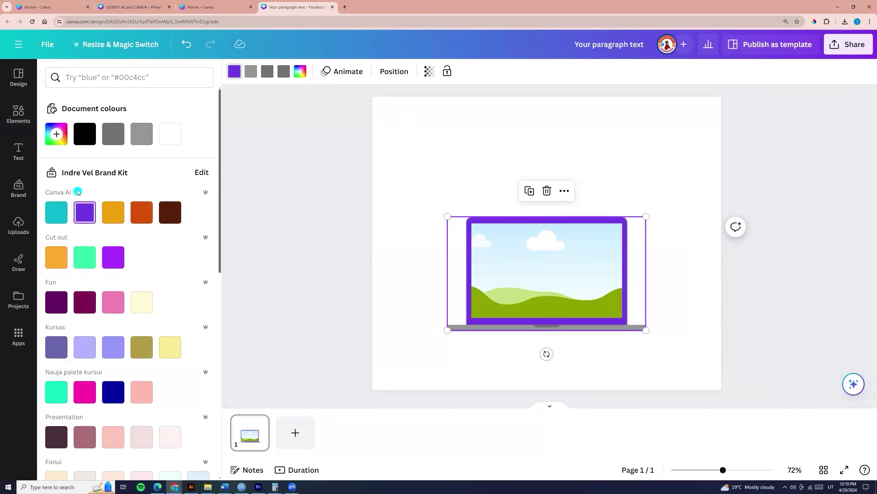
left_click(85, 133)
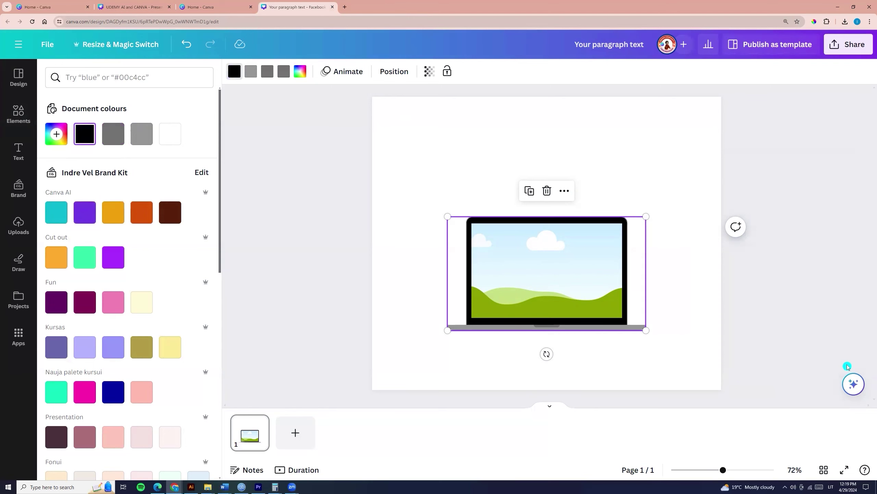
left_click(666, 169)
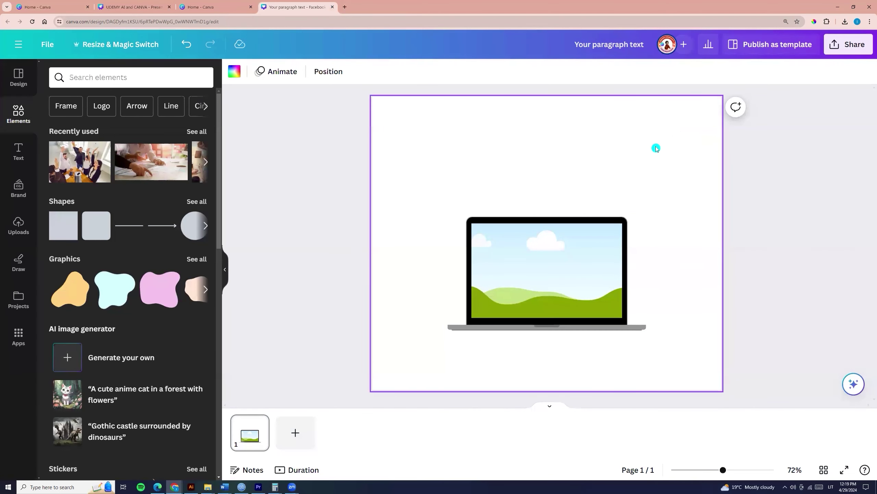
Step: Add a text box through Canva Assistant, enlarge it to about size 36.8 above the laptop and make it read "YOUR TEXT HERE"
left_click(855, 384)
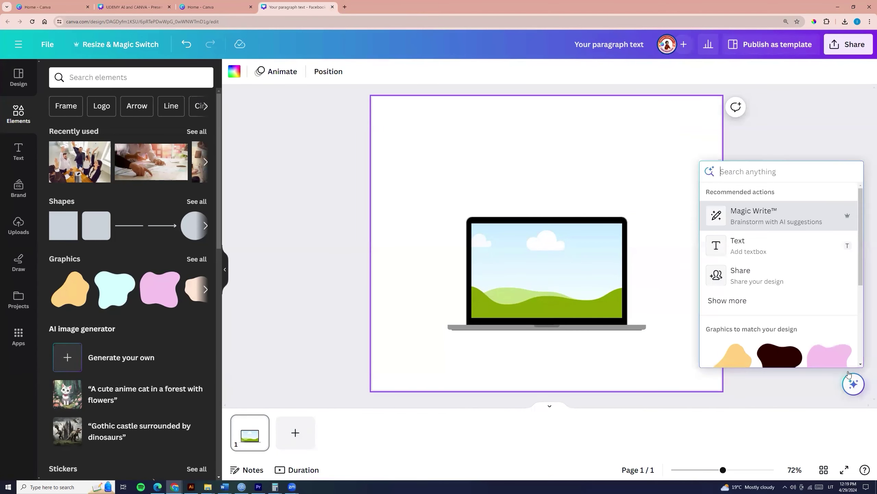
left_click(738, 246)
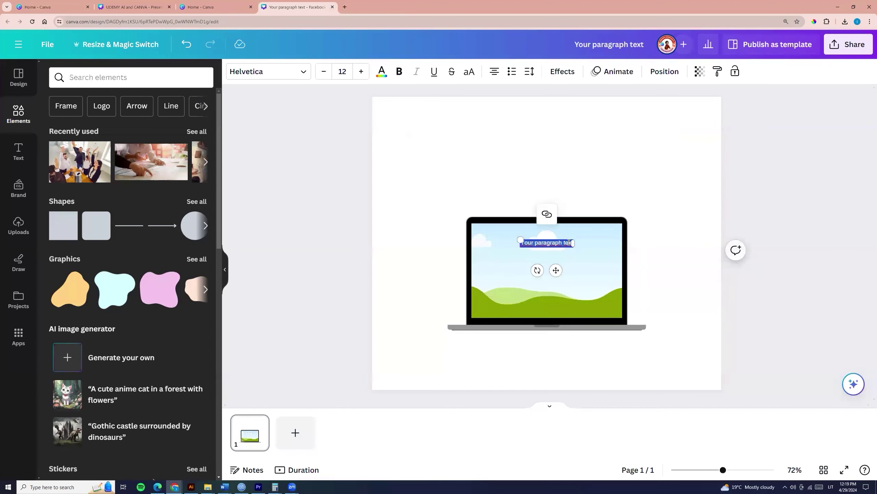
left_click_drag(514, 243, 470, 223)
left_click_drag(502, 270, 556, 183)
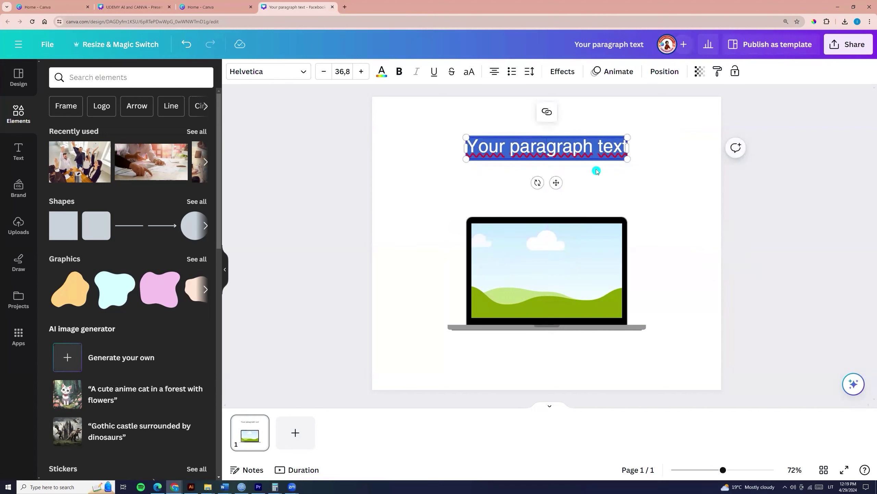
type("YOUR TEXT HERE")
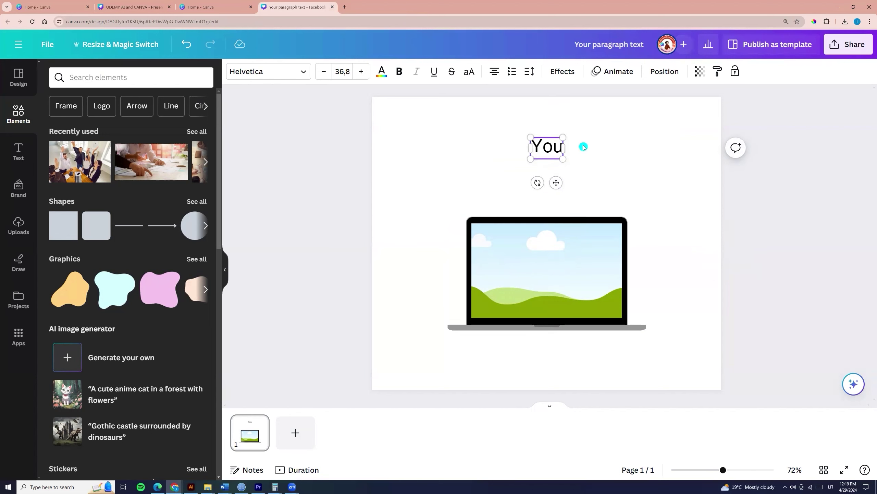
Step: Change the heading's font to DM Sans, reaching the font options through Canva Assistant
left_click(856, 384)
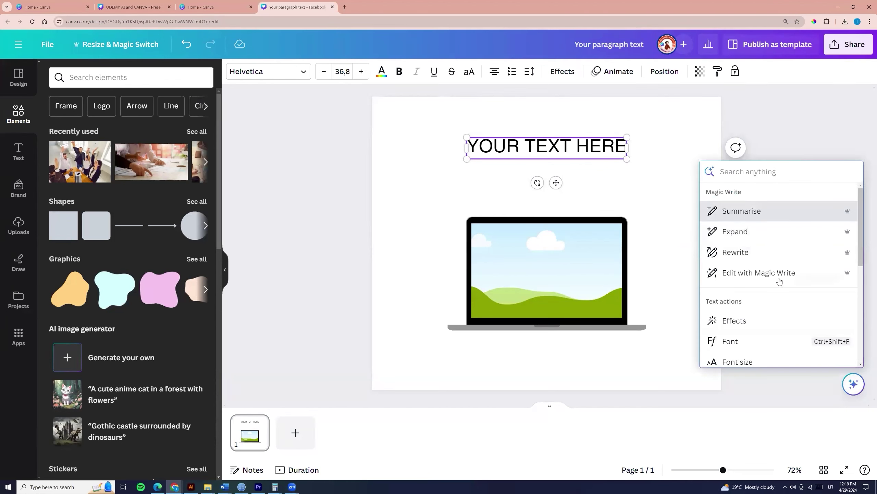
scroll(739, 276, "down", 2)
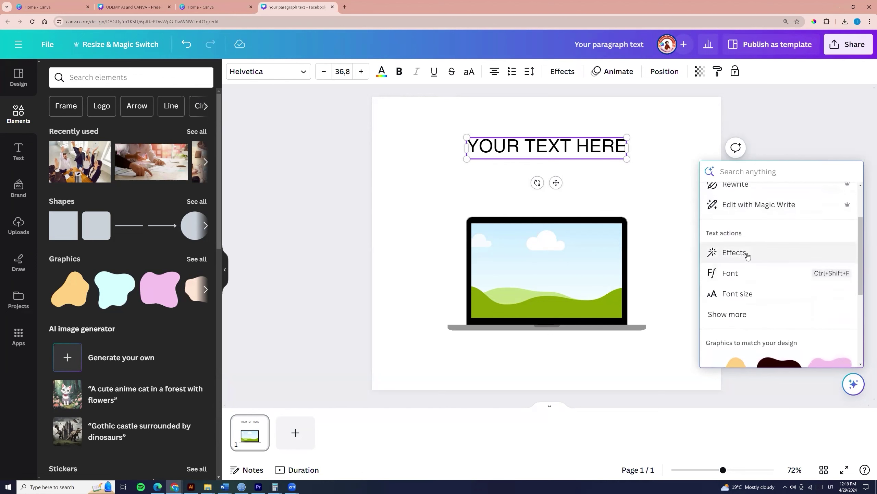
left_click(730, 274)
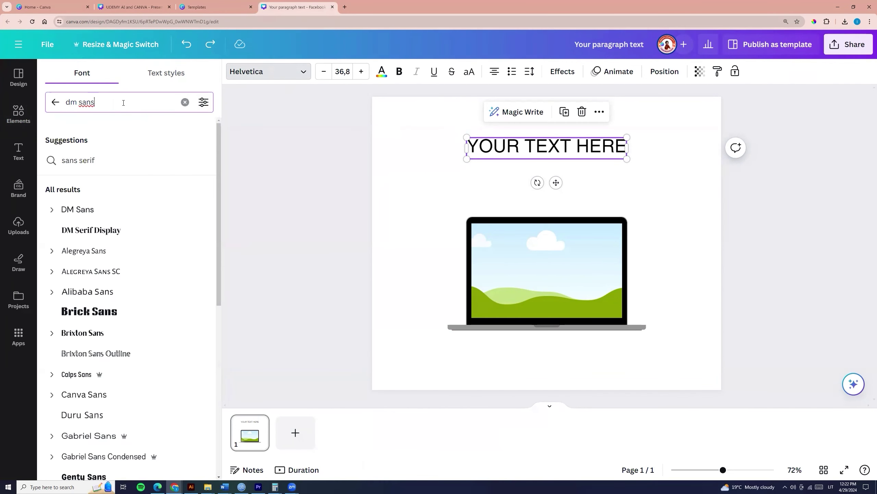
left_click(78, 209)
left_click(399, 149)
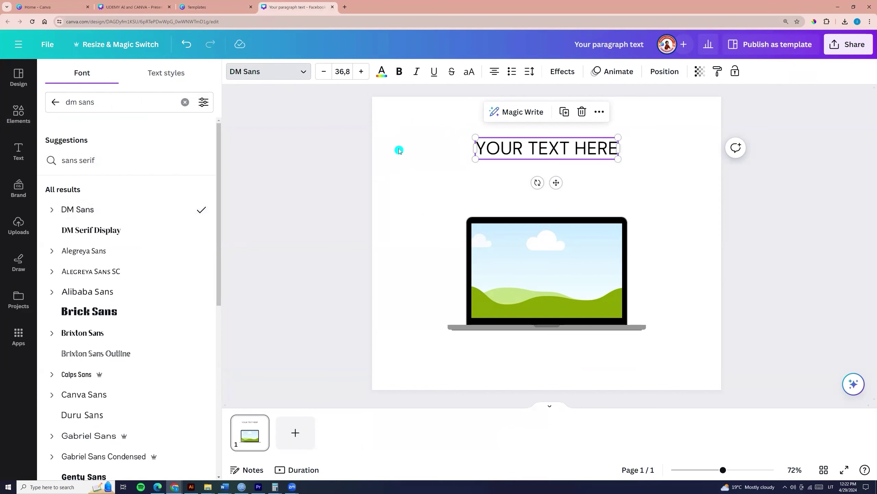
Step: Give the heading the custom brownish-grey text colour #74645D, opening the text colour options through Canva Assistant
left_click(853, 384)
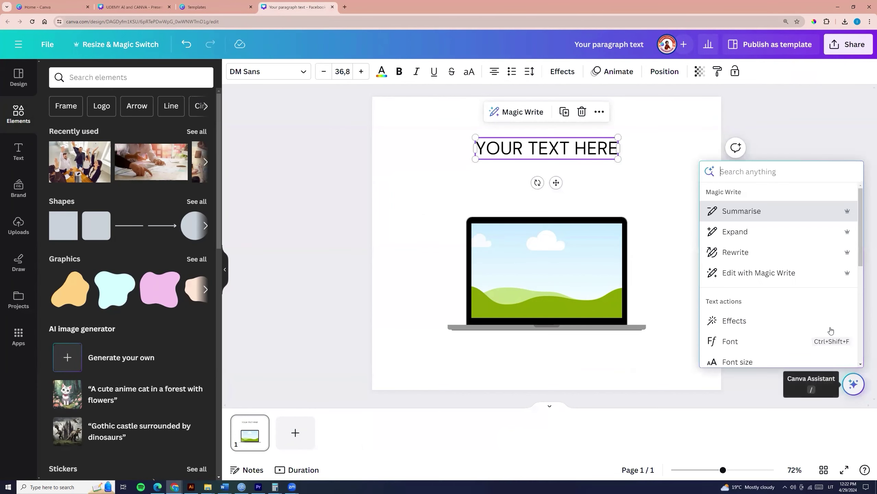
scroll(756, 320, "down", 1)
scroll(733, 283, "down", 3)
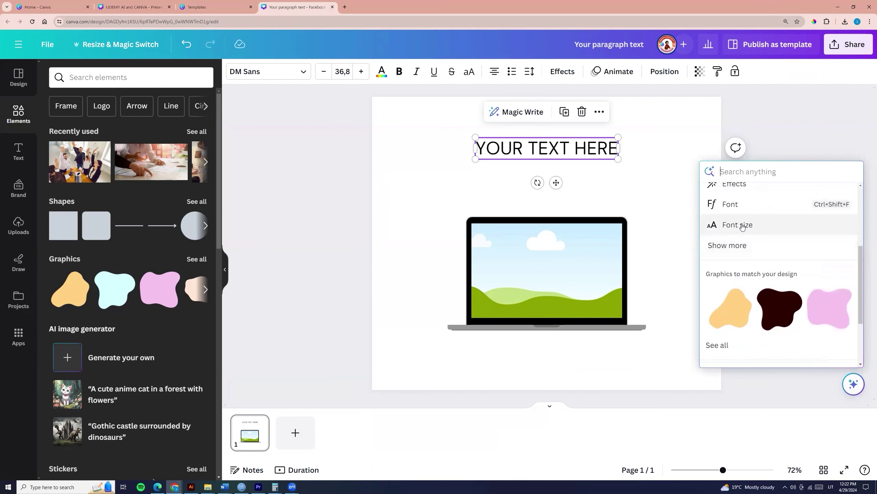
left_click(709, 246)
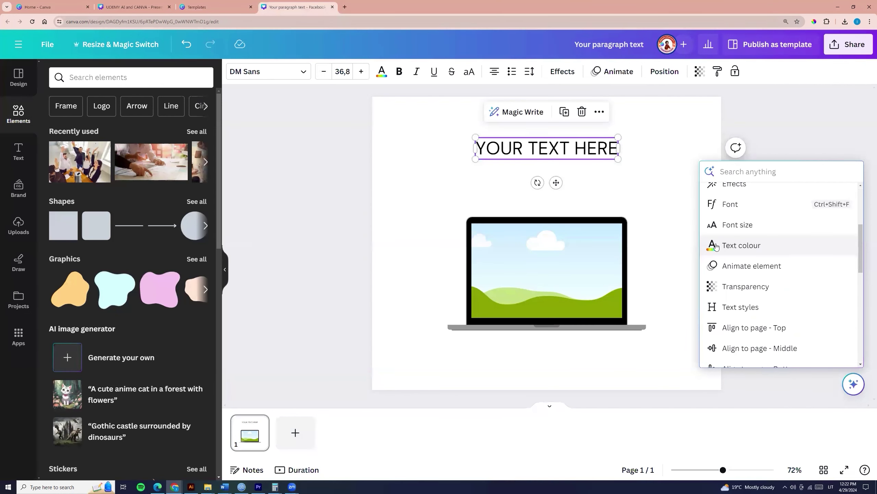
left_click(734, 249)
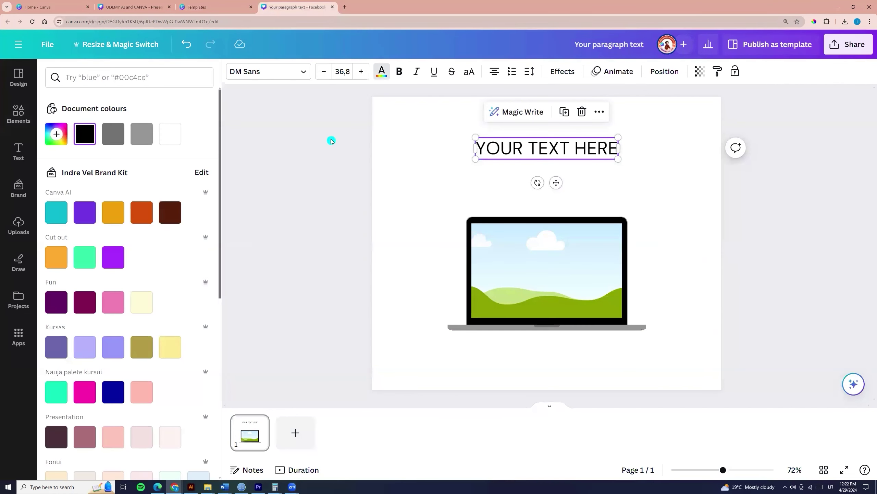
left_click(57, 135)
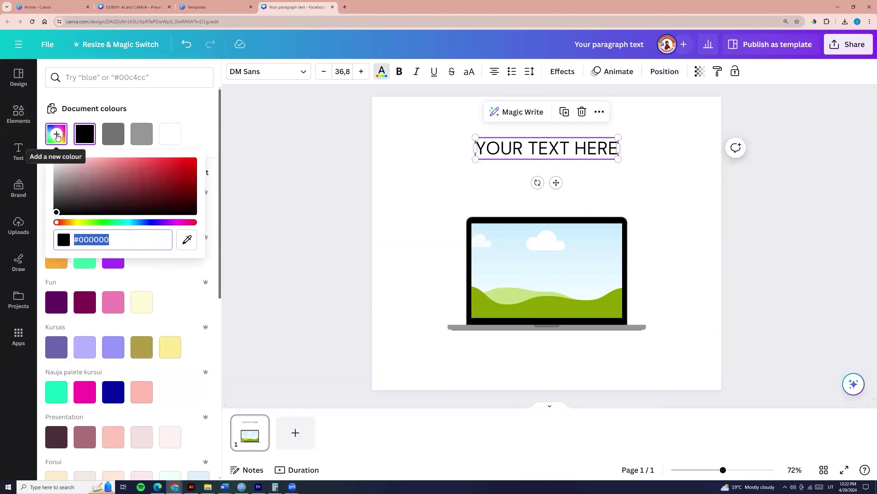
left_click(63, 222)
left_click_drag(71, 169, 82, 188)
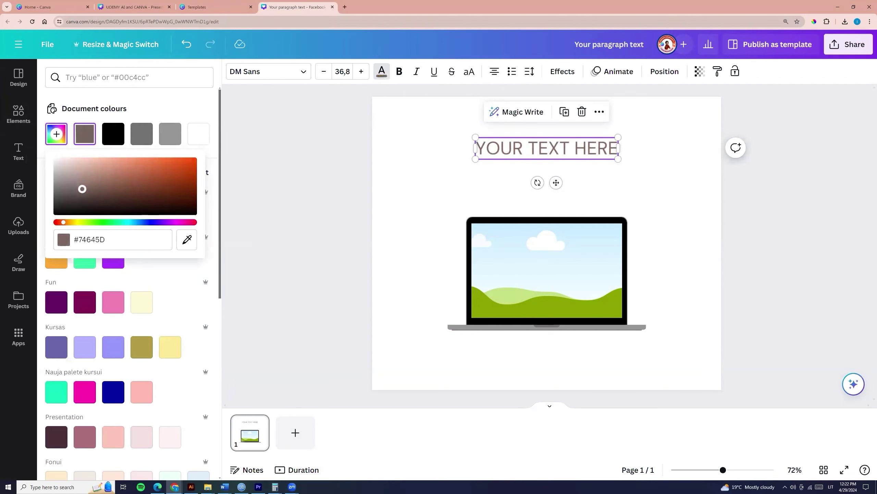
Step: Duplicate the heading, place the copy between the heading and the laptop, and set the copy's font size to 16
left_click(335, 200)
left_click(574, 152)
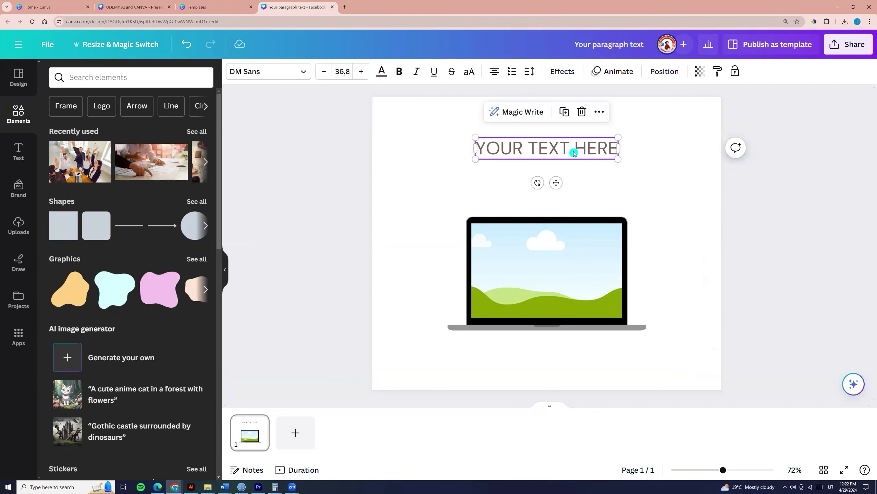
key("ctrl+d")
left_click_drag(574, 152, 557, 179)
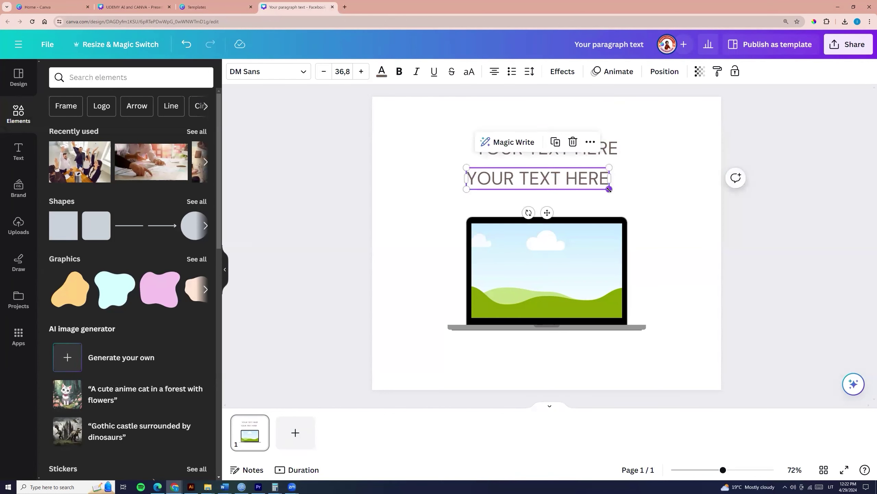
left_click_drag(609, 190, 542, 178)
left_click(342, 71)
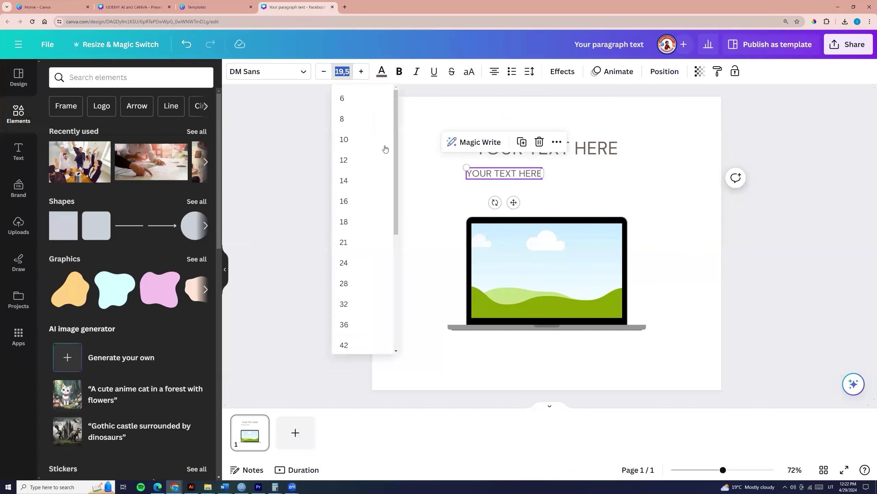
left_click(339, 203)
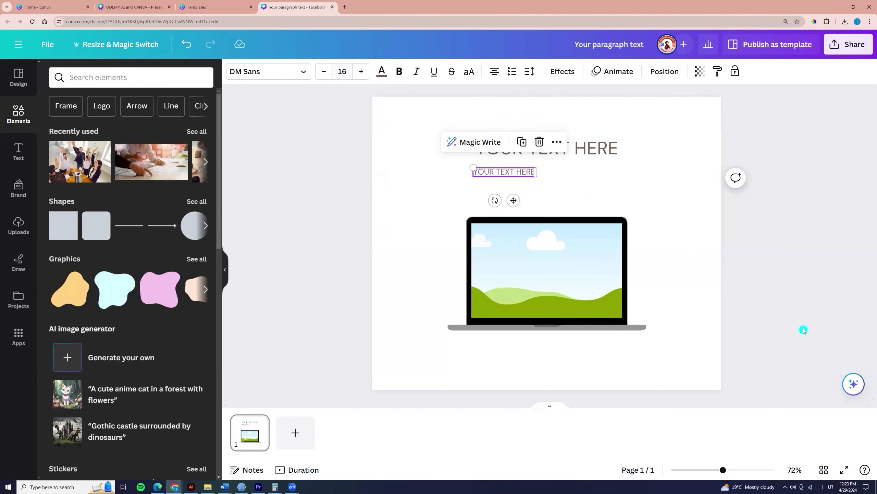
Step: Replace the smaller copy's text with repeated "Your Text Here" and widen its box so it wraps onto two lines
left_click(859, 386)
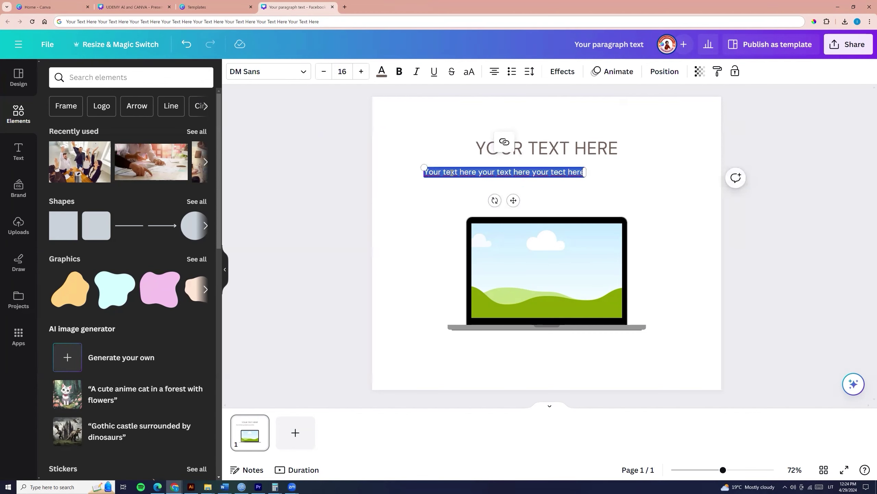
type("Your Text Here Your Text Here Your Text Here Your Text Here Your Text Here Your Text Here Your Text Here Your Text Here")
left_click_drag(372, 180, 414, 182)
left_click_drag(535, 211, 545, 211)
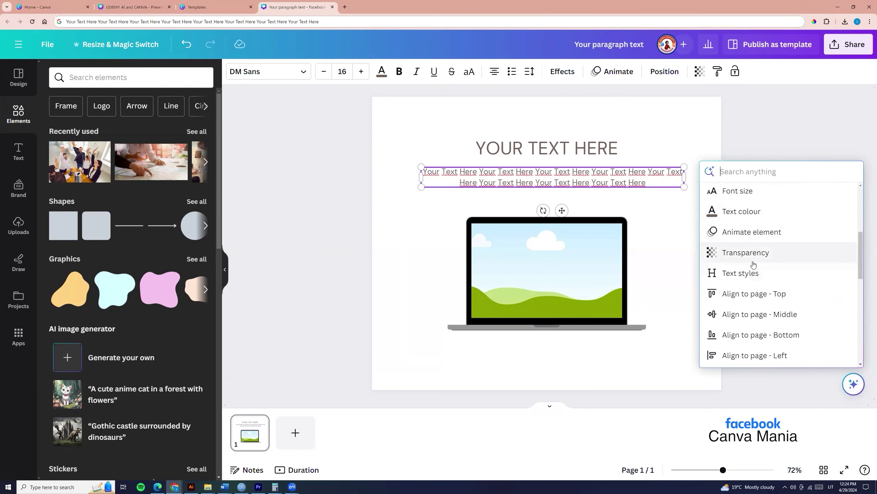
Step: Align the paragraph to the page centre with the Canva Assistant action and nudge it slightly down from the heading
scroll(754, 288, "down", 2)
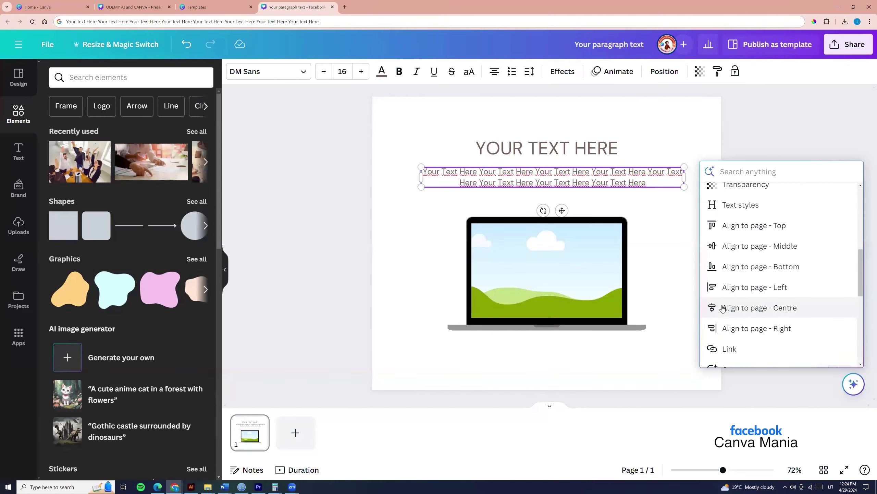
left_click(746, 312)
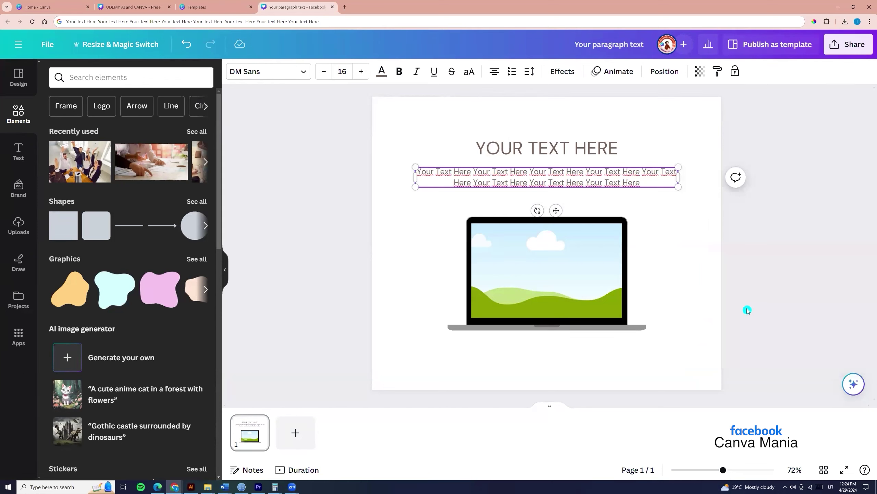
key("shift+Down")
key("shift+Down")
key("shift+Down")
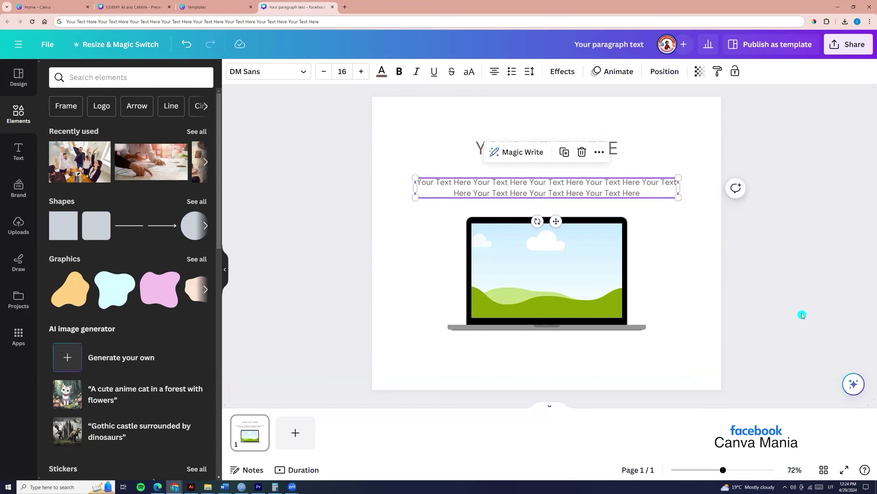
Step: Add a line through Canva Assistant and place it between the heading and the paragraph, starting at the paragraph's left edge
left_click(853, 384)
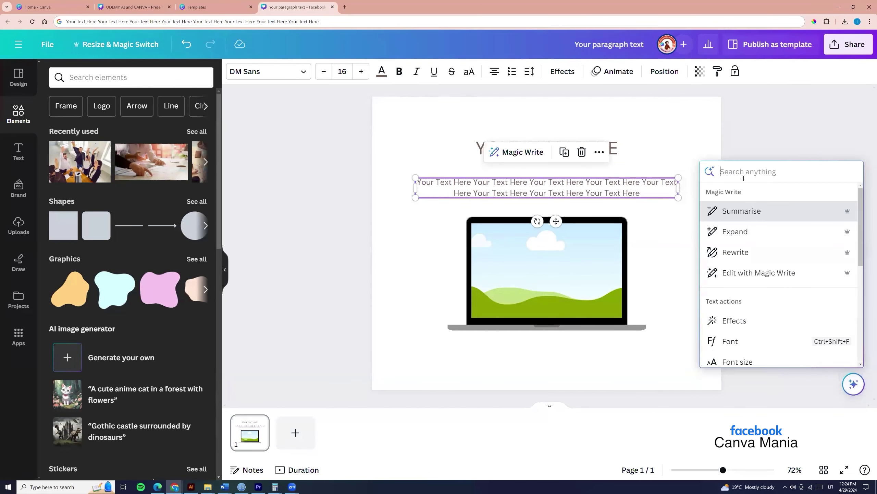
type("line")
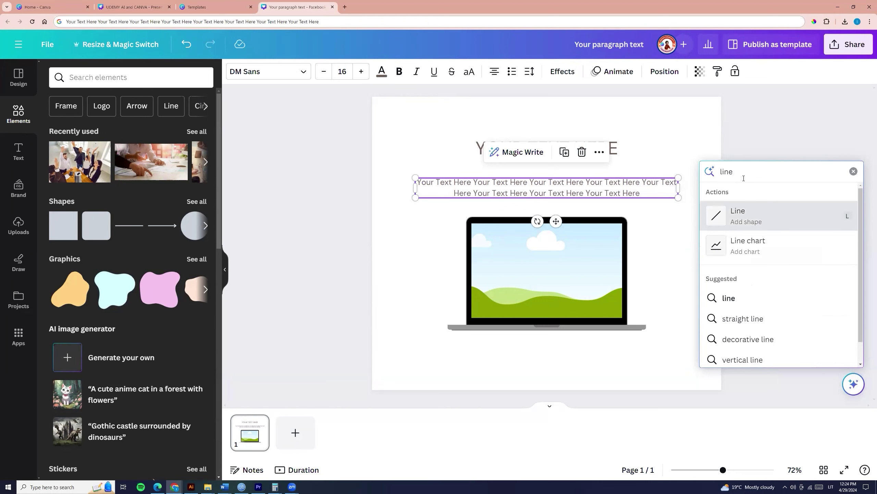
left_click(741, 213)
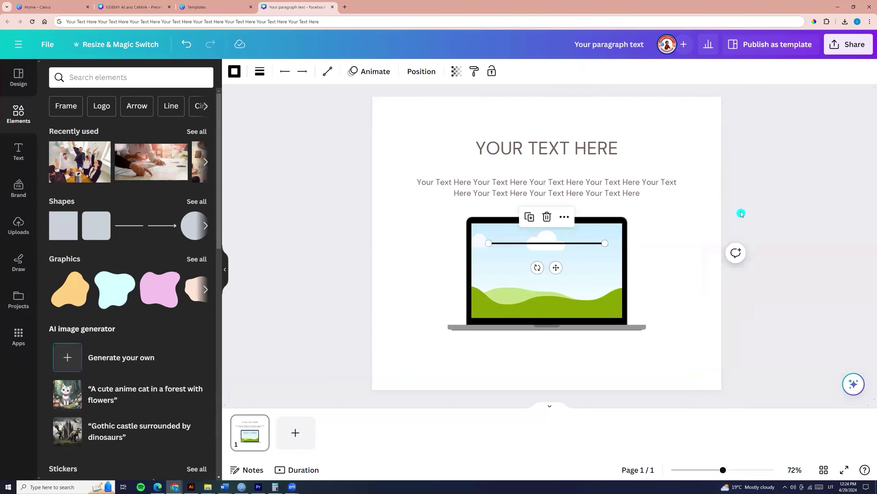
left_click_drag(556, 267, 481, 198)
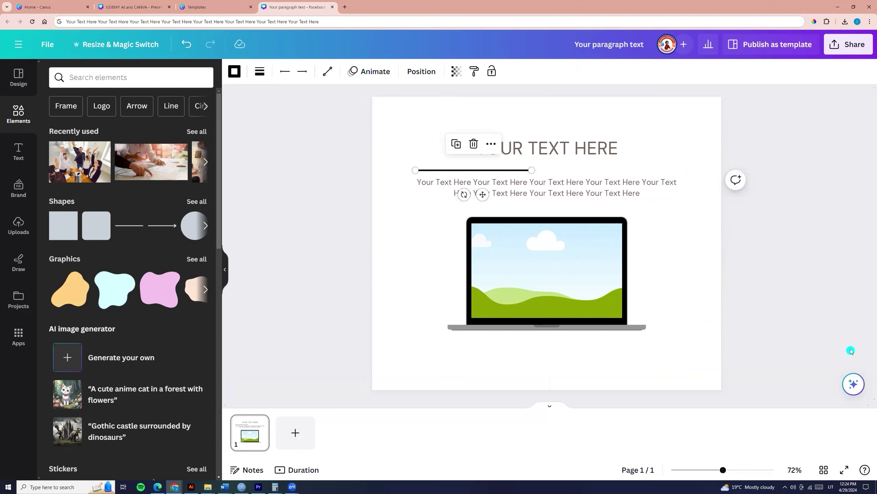
Step: Set the line's weight to 2 through Canva Assistant's Line Style and recolour it a light brownish grey based on #72625B
left_click(854, 384)
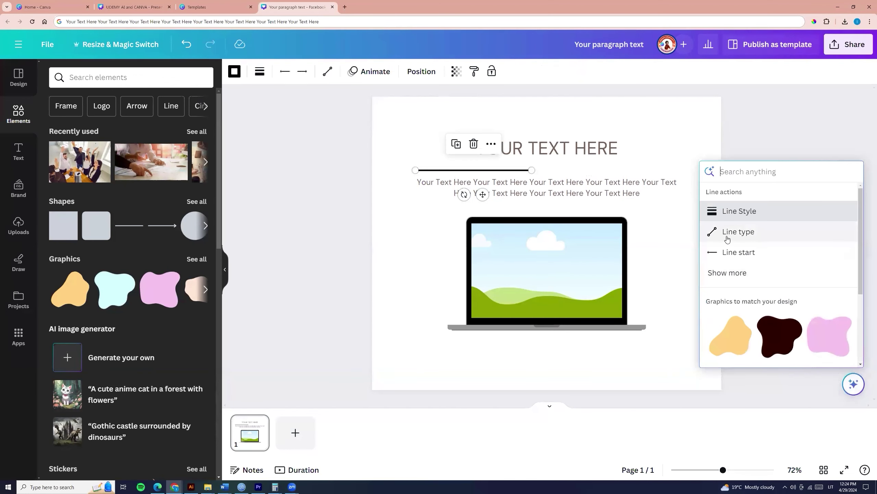
left_click(740, 212)
left_click_drag(261, 164, 262, 163)
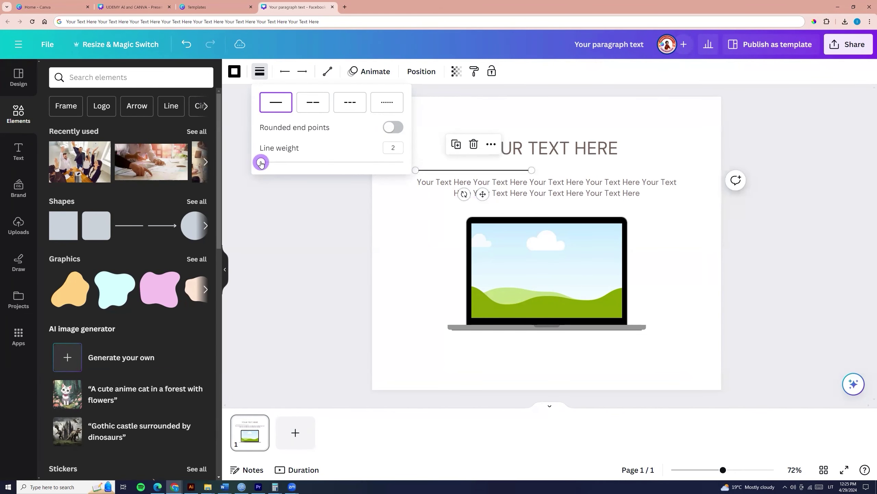
left_click(234, 71)
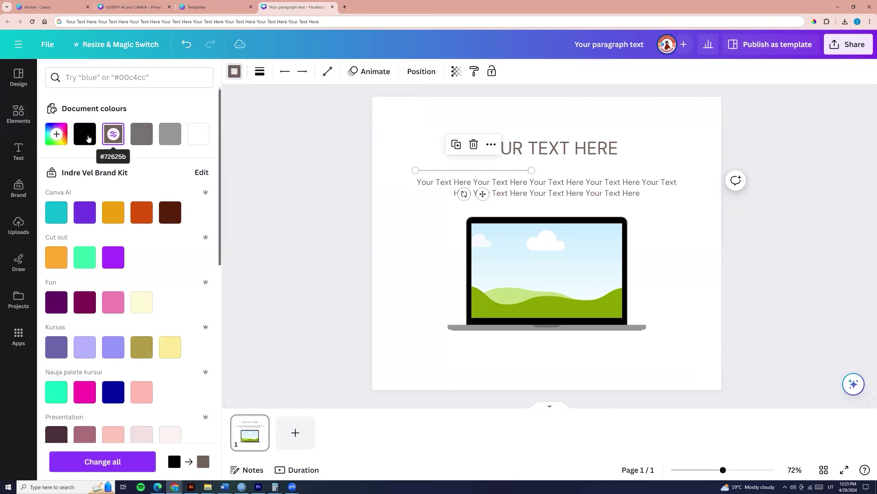
left_click(113, 133)
left_click_drag(83, 213, 75, 198)
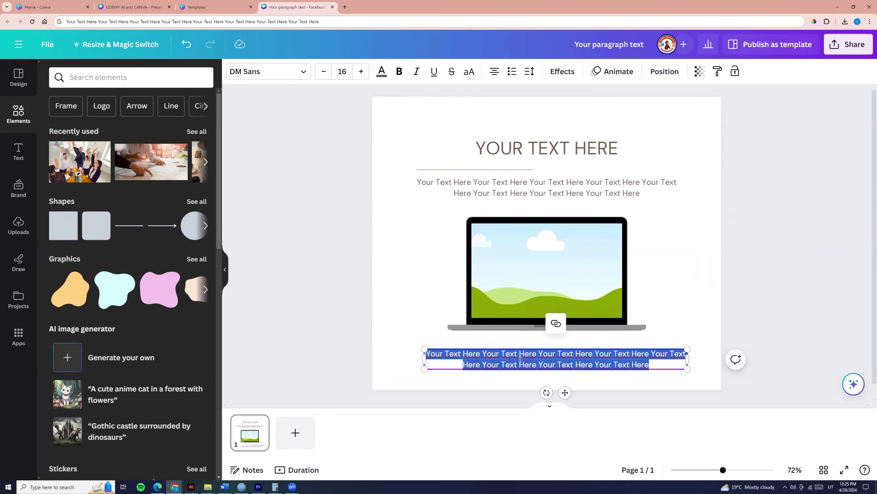
Step: Make the text copy below the laptop a placeholder e-mail address and align it to the page centre through Canva Assistant
type("Email@gmail.com")
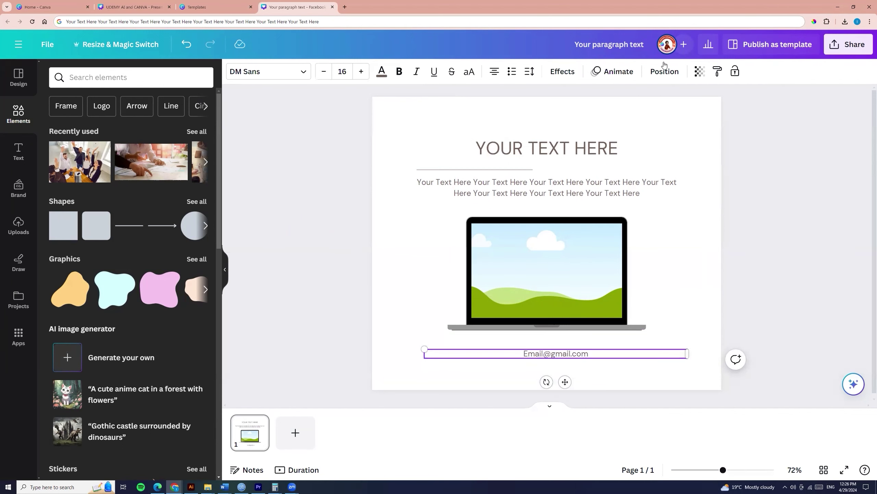
right_click(680, 353)
scroll(760, 294, "down", 2)
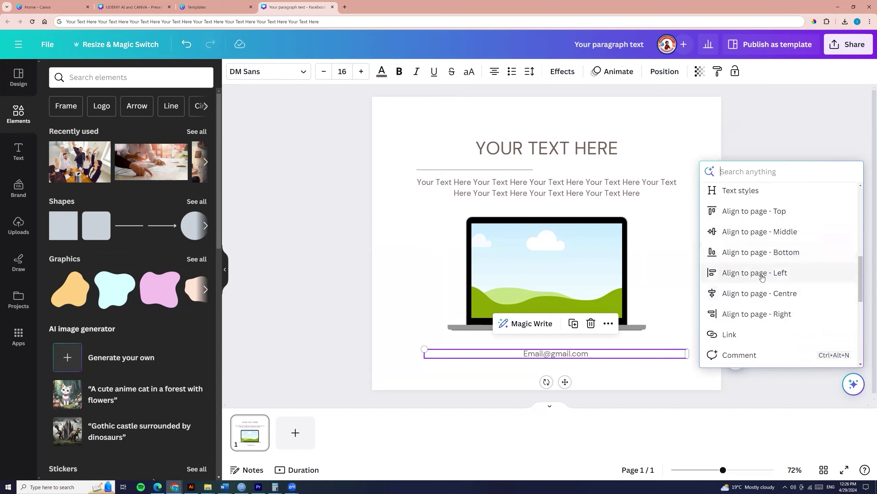
left_click(753, 299)
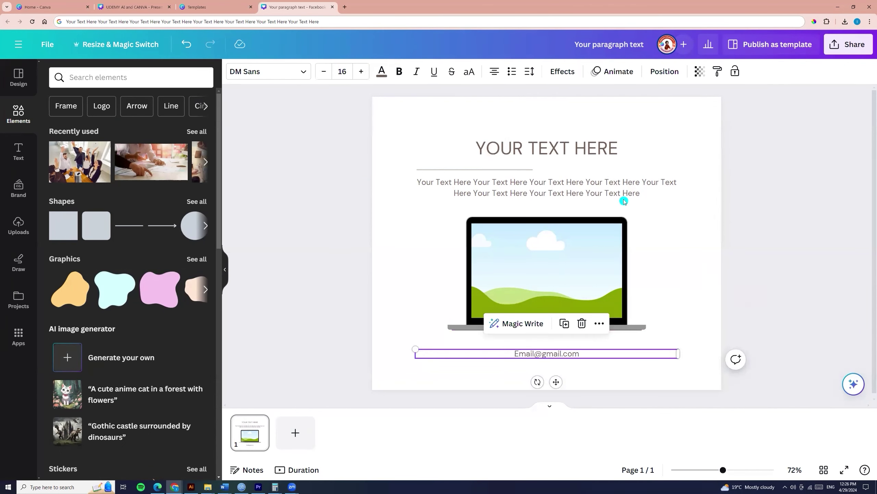
left_click(580, 151)
left_click(749, 351)
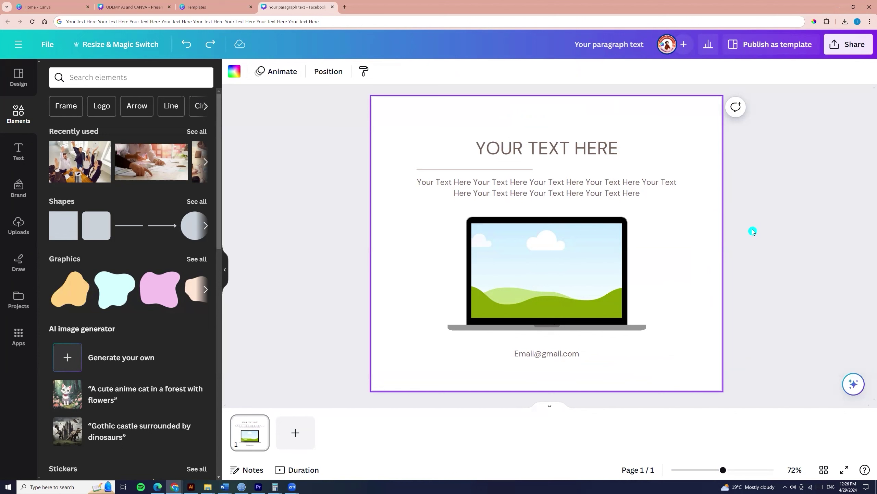
Step: Search Canva Assistant for "blob", show all matching graphics and add the beige wavy blob to the page
left_click(853, 383)
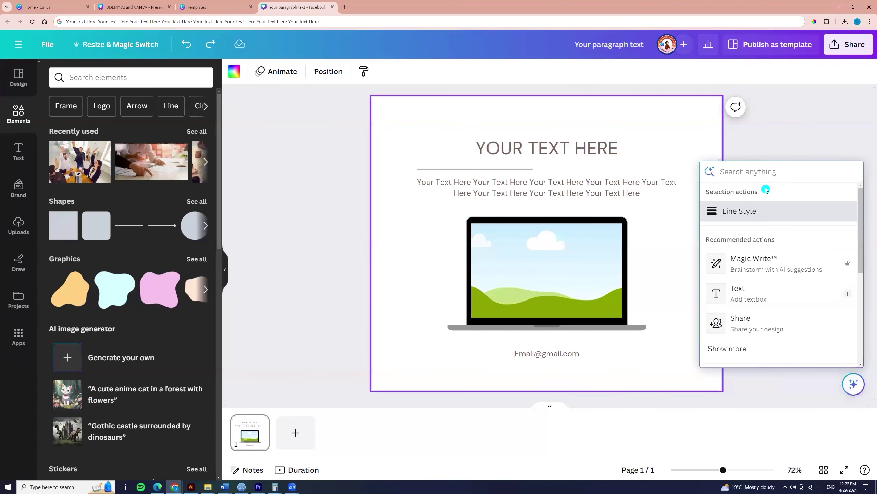
type("blob")
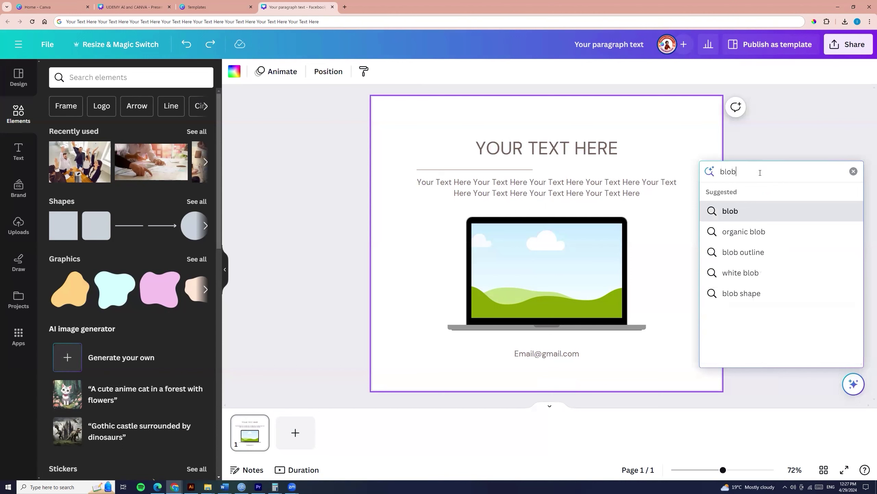
left_click(747, 211)
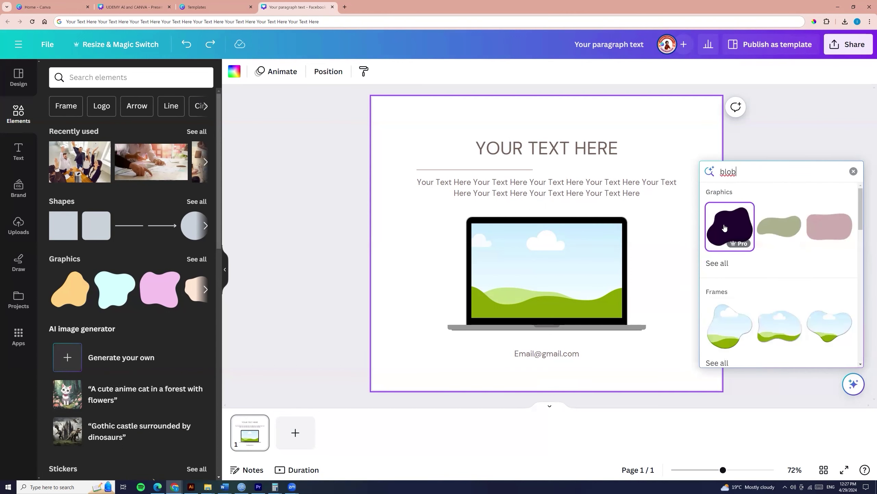
left_click(718, 266)
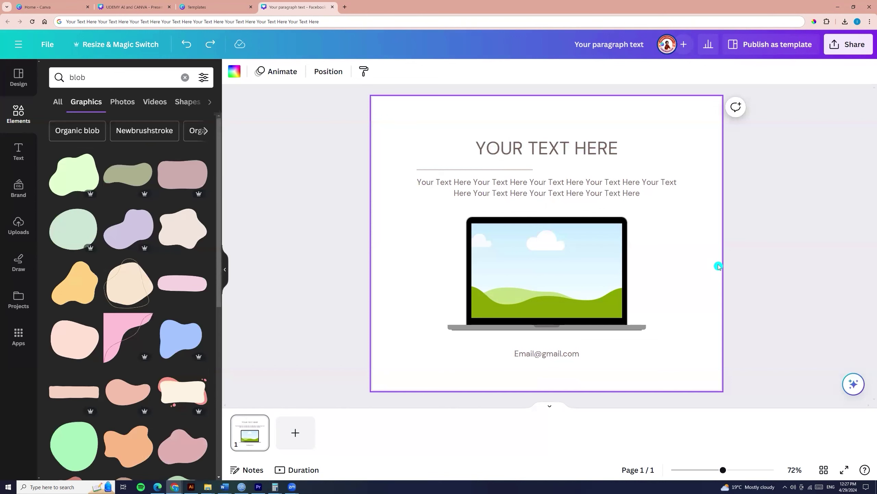
left_click(190, 236)
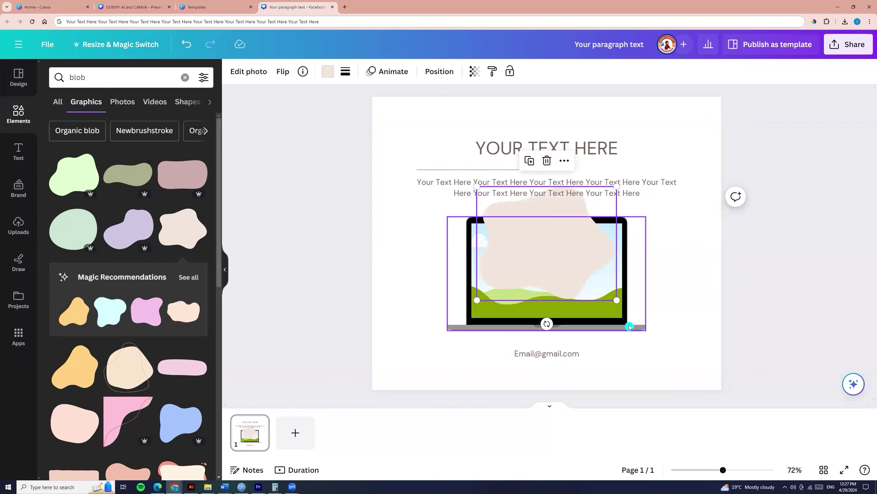
Step: Enlarge the beige blob over the page's lower right corner and send it to the back through Canva Assistant
left_click_drag(621, 304, 853, 401)
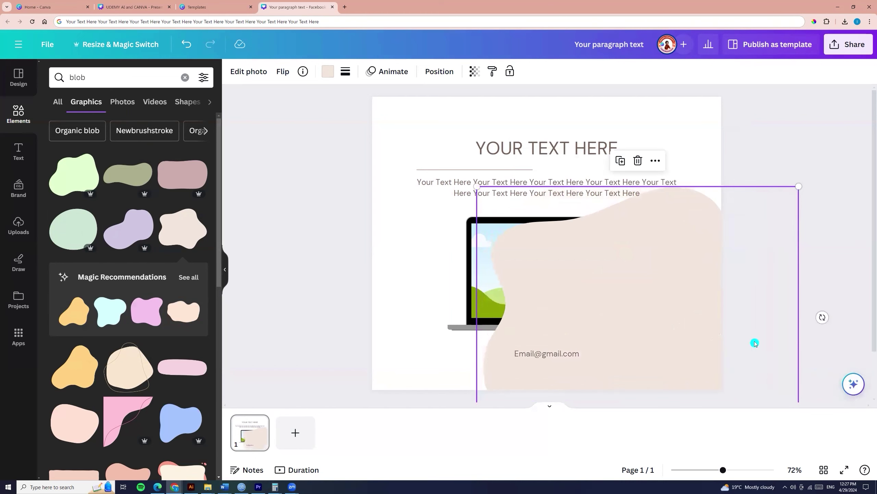
left_click_drag(748, 334, 774, 326)
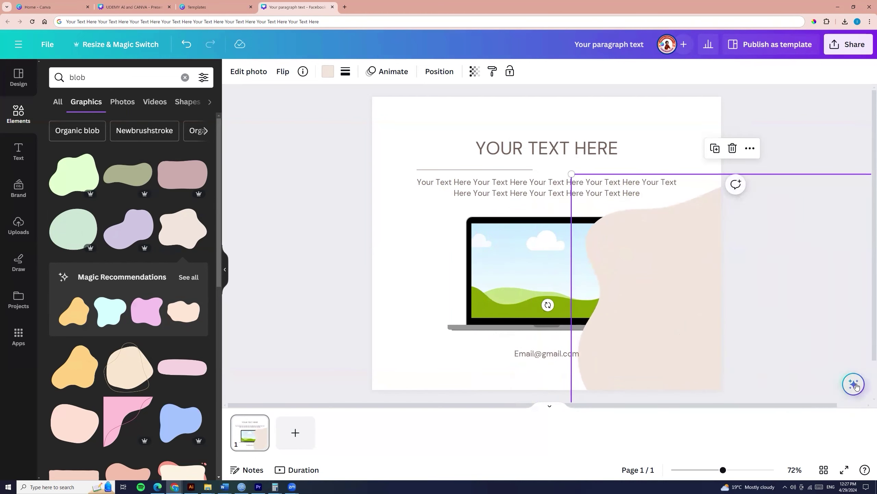
left_click(854, 384)
left_click(729, 271)
scroll(756, 273, "down", 1)
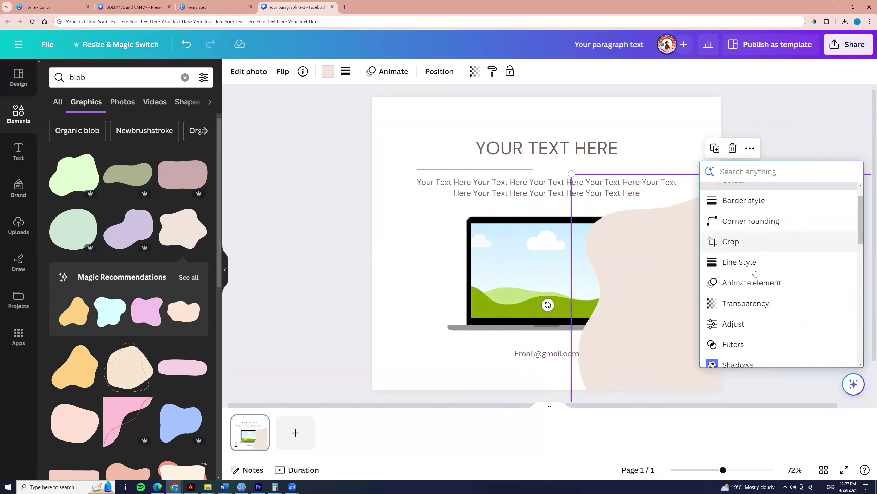
scroll(755, 273, "down", 3)
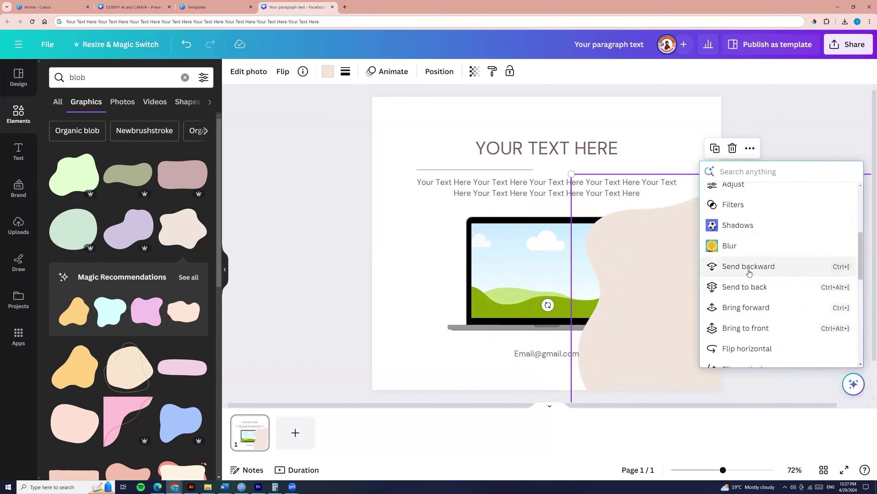
left_click(746, 290)
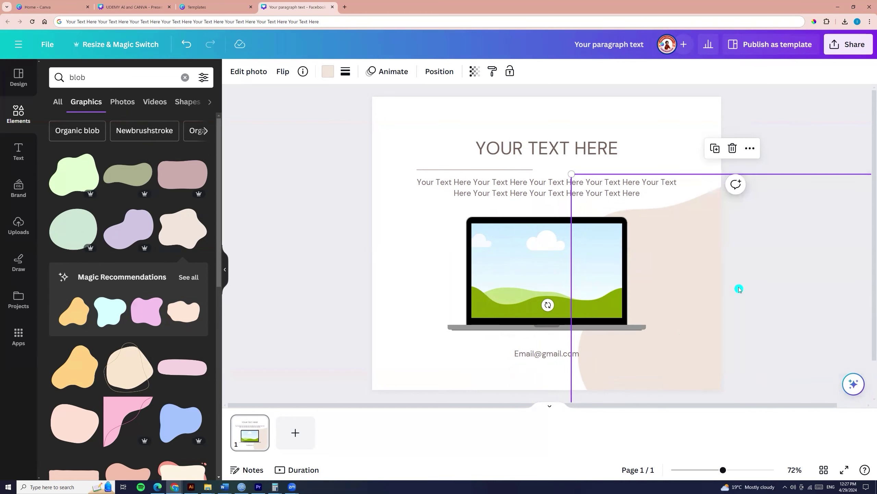
Step: Recolour the blob with the custom colour #E8DDD8, opening its colour options through Canva Assistant
left_click(854, 384)
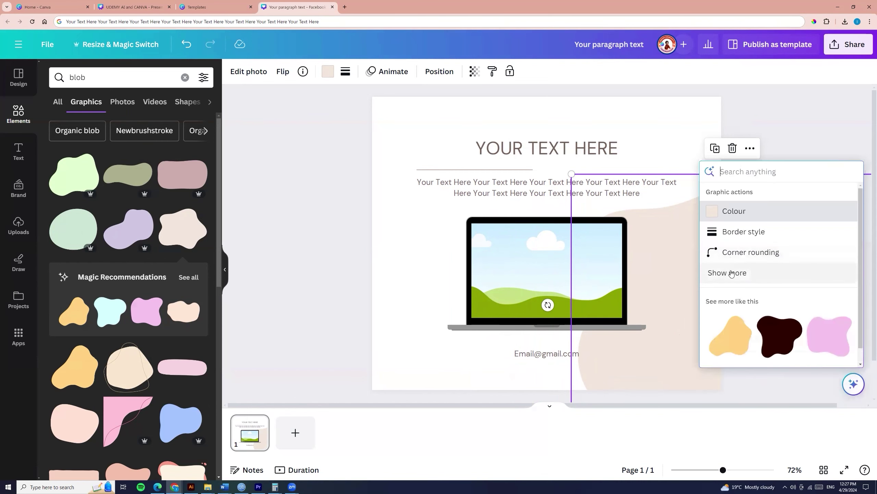
left_click(717, 210)
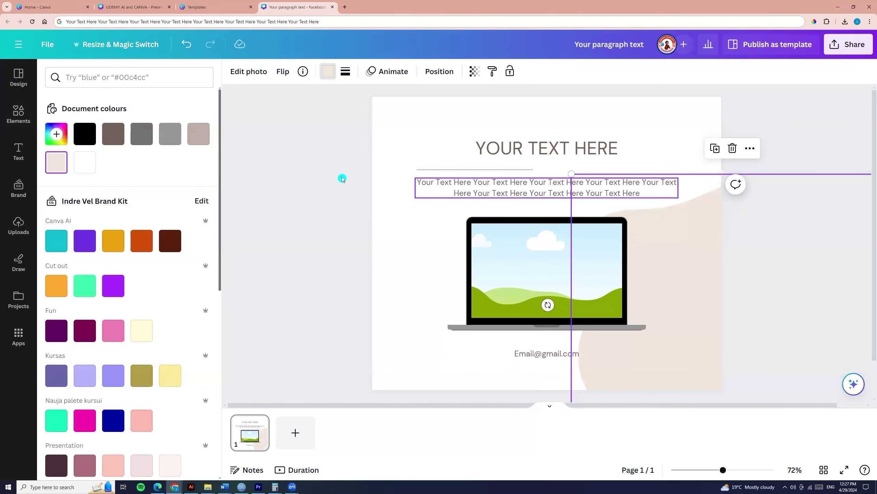
left_click(56, 134)
type("#E8D1C7")
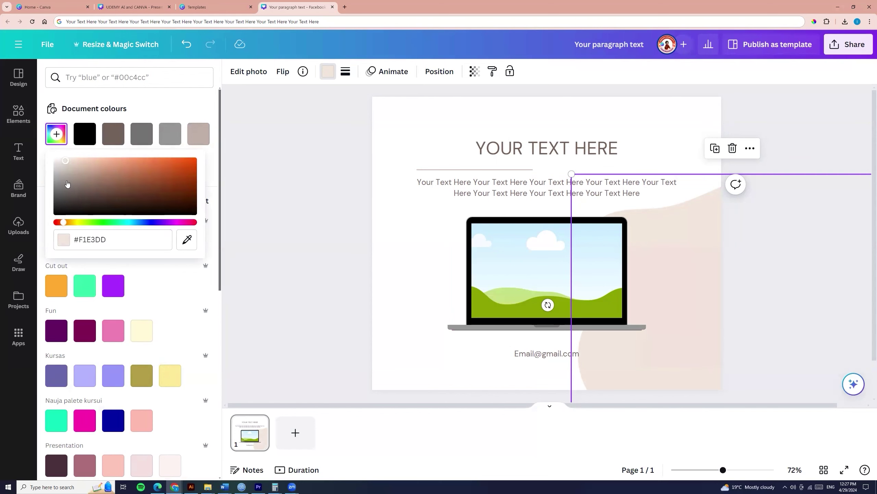
left_click_drag(74, 163, 64, 162)
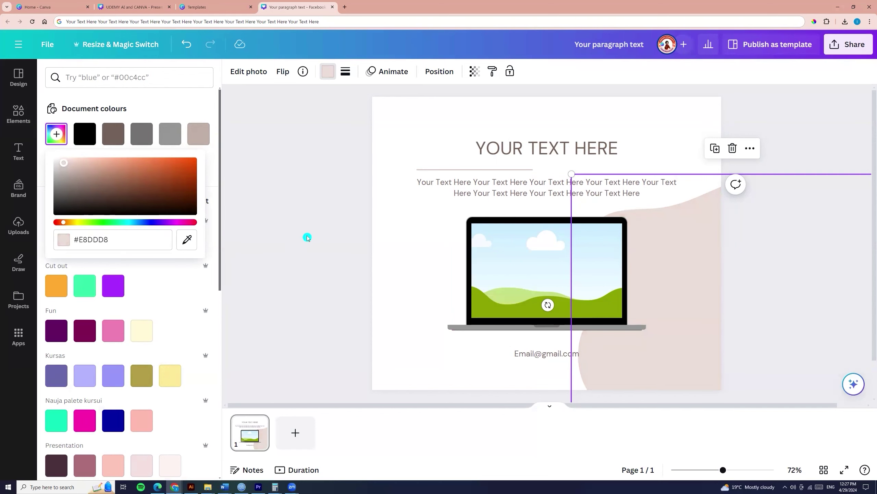
Step: Place a second copy of the beige blob, enlarged and rotated, over the page's upper left corner
left_click(307, 238)
left_click(720, 266)
left_click_drag(704, 261, 389, 189)
left_click_drag(401, 368, 467, 322)
left_click_drag(439, 206, 358, 127)
Step: Recolour the upper left blob with a very pale custom pink, opening its colour options through Canva Assistant
left_click(852, 384)
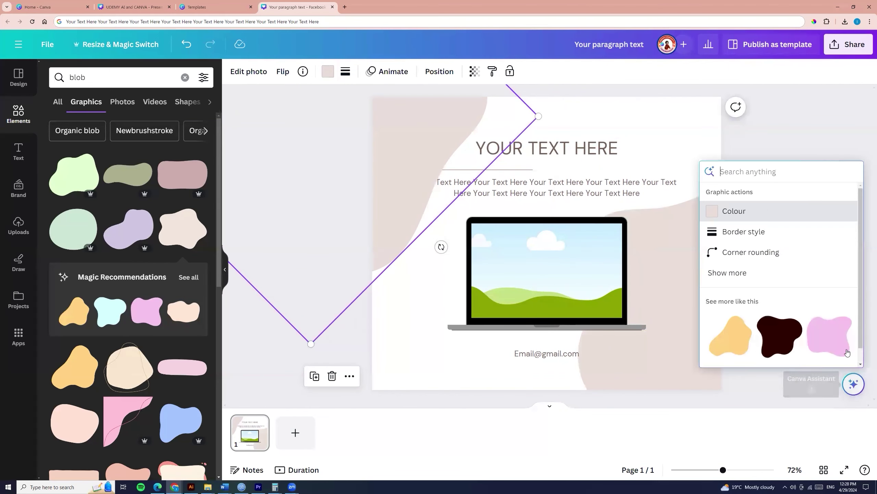
left_click(732, 210)
left_click(57, 135)
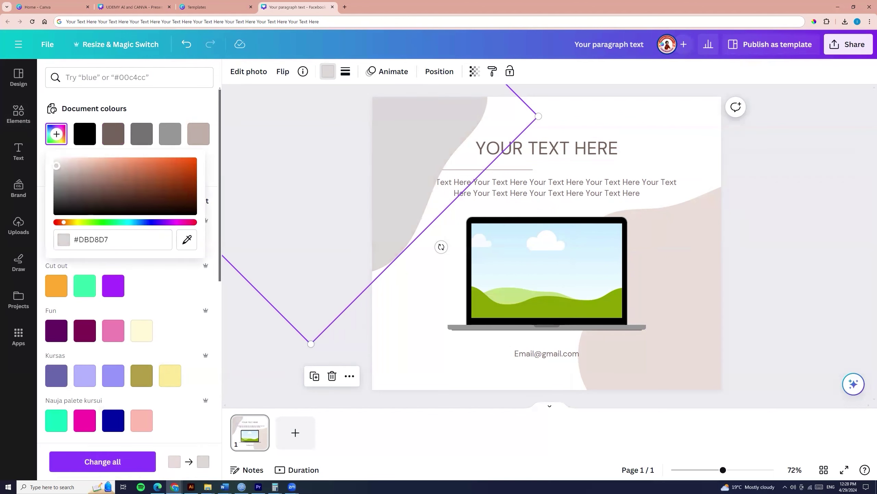
left_click(57, 160)
Step: Send the pale pink blob to the back through Canva Assistant's full list of graphic actions
left_click(852, 384)
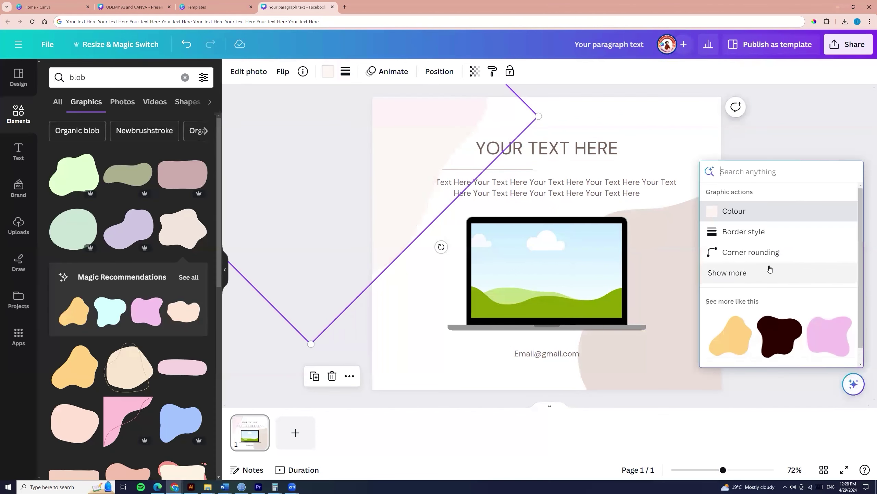
left_click(730, 256)
scroll(740, 242, "down", 5)
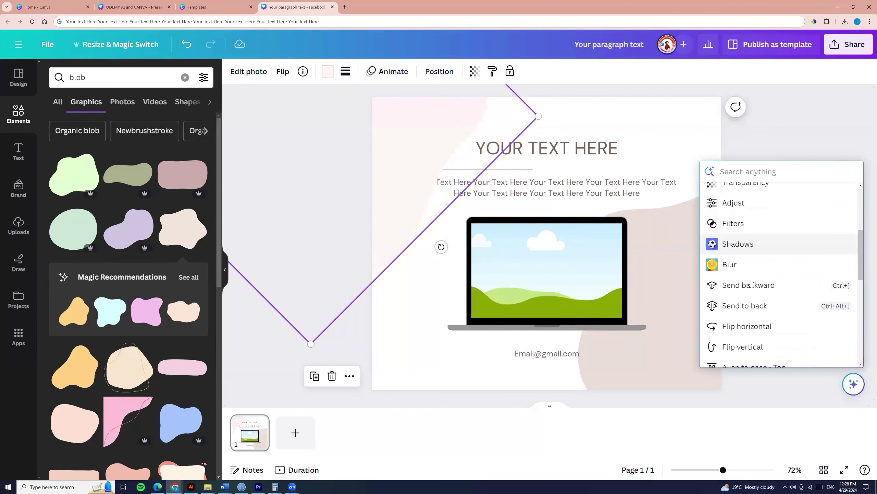
left_click(746, 221)
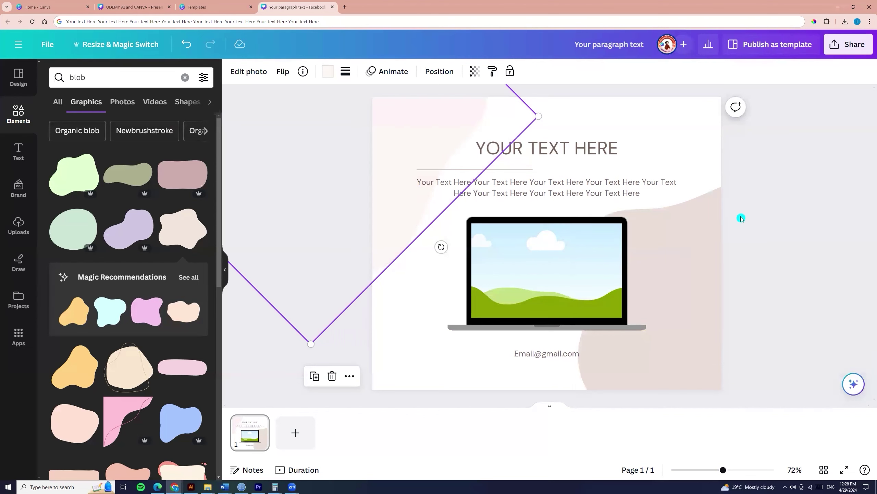
left_click(818, 292)
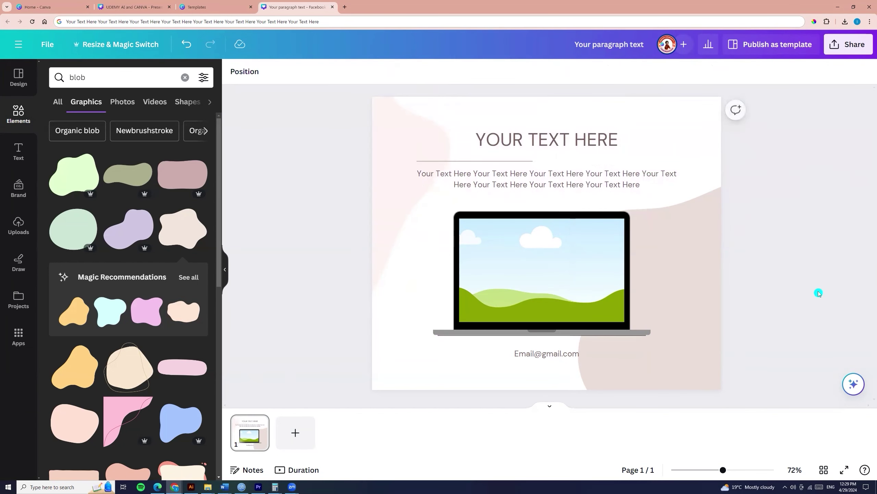
Step: Search Canva Assistant for "teamwork" and show all matching photos
left_click(552, 267)
left_click(783, 298)
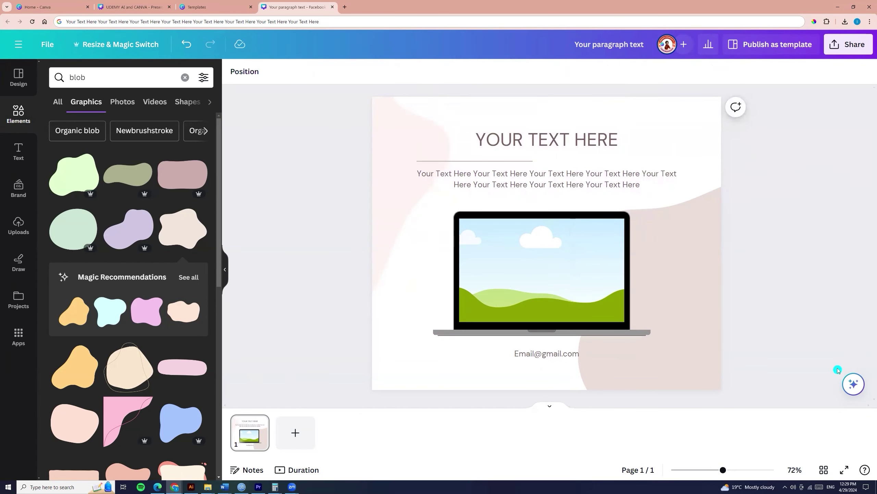
left_click(854, 384)
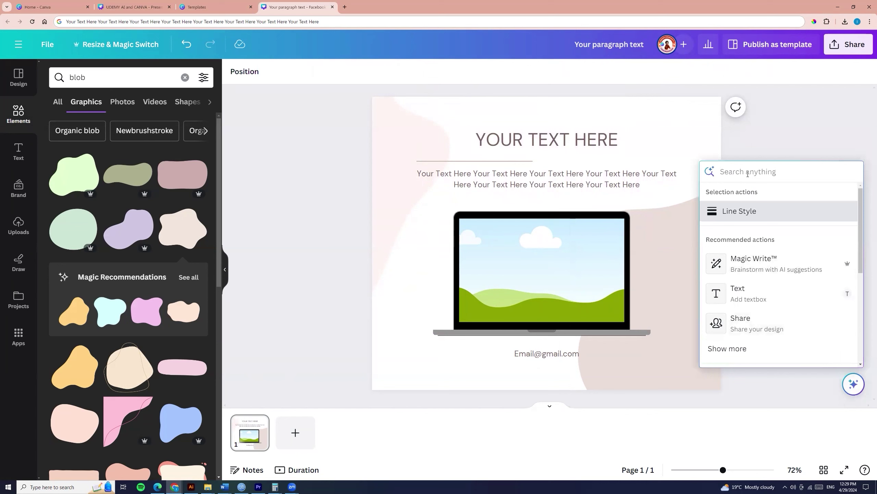
type("team")
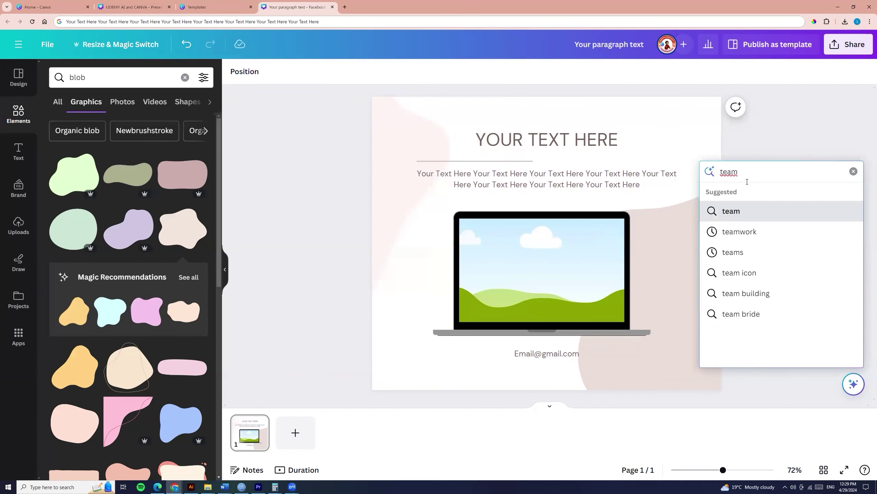
left_click(742, 234)
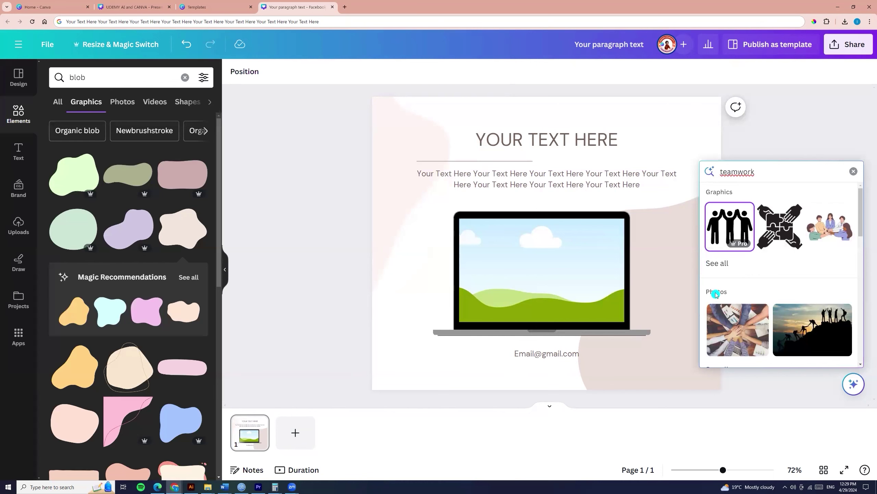
scroll(715, 293, "down", 3)
left_click(718, 266)
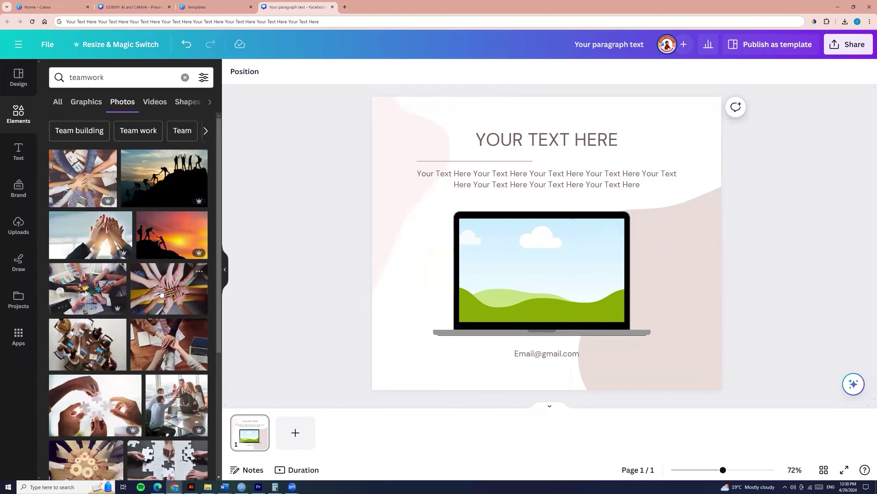
Step: Try the stacked hands photo in the laptop frame, replacing it with the photo of a smiling team around a laptop
left_click_drag(161, 282, 495, 253)
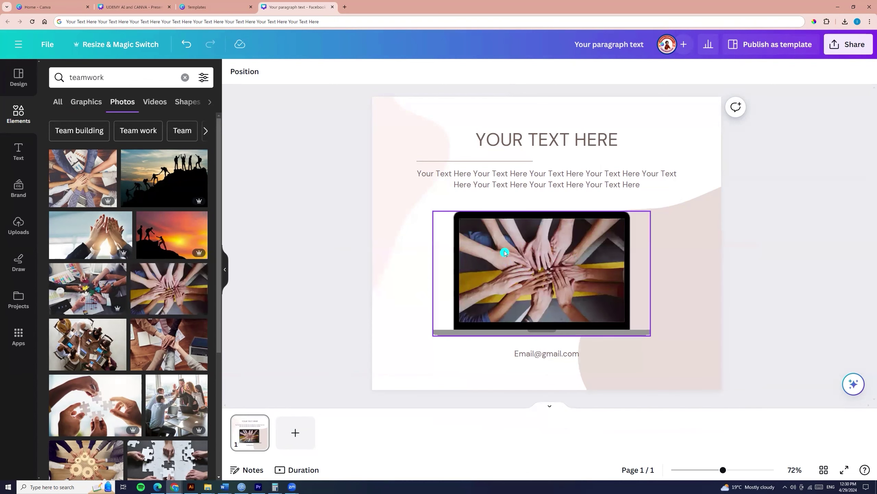
scroll(163, 328, "down", 8)
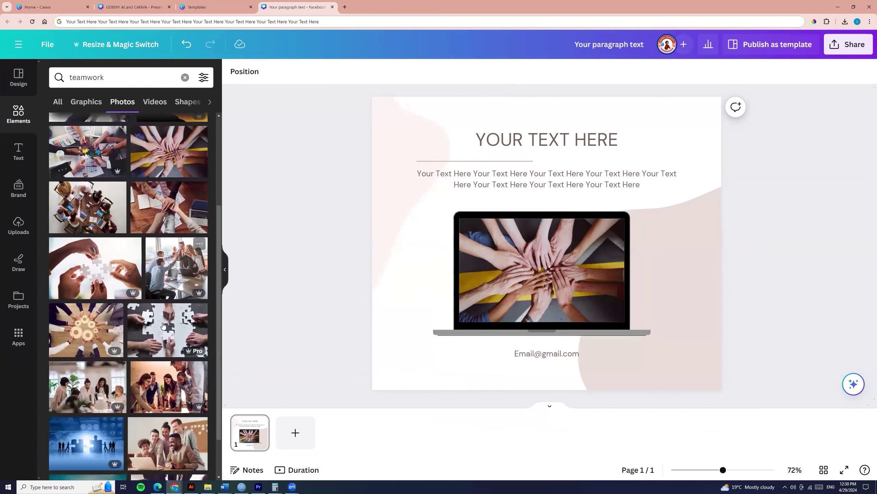
scroll(183, 321, "down", 3)
left_click_drag(169, 220, 494, 260)
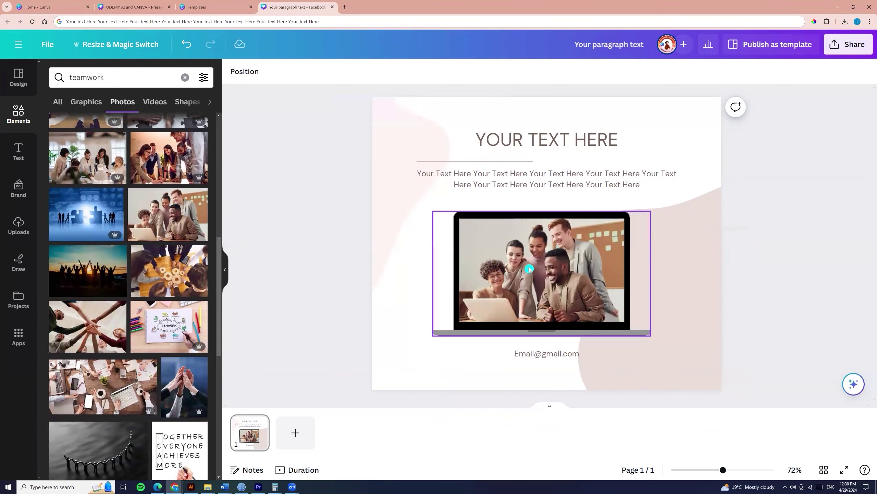
Step: Enlarge the smiling team photo inside the laptop frame and reposition it so the people fill the screen
double_click(539, 281)
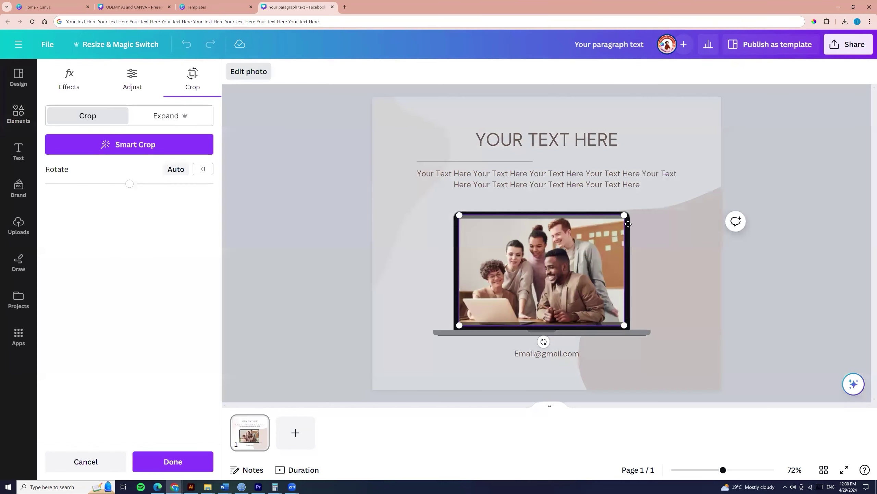
left_click_drag(625, 215, 685, 174)
left_click_drag(572, 272, 544, 309)
left_click(338, 283)
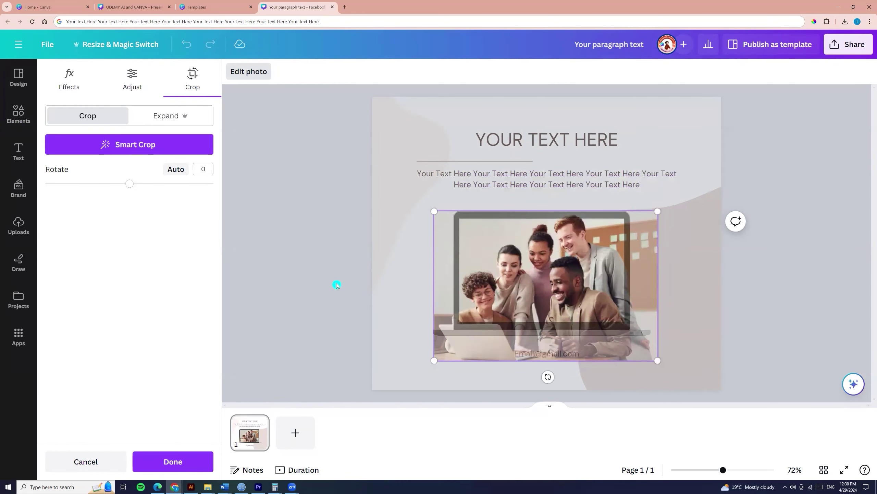
left_click(327, 261)
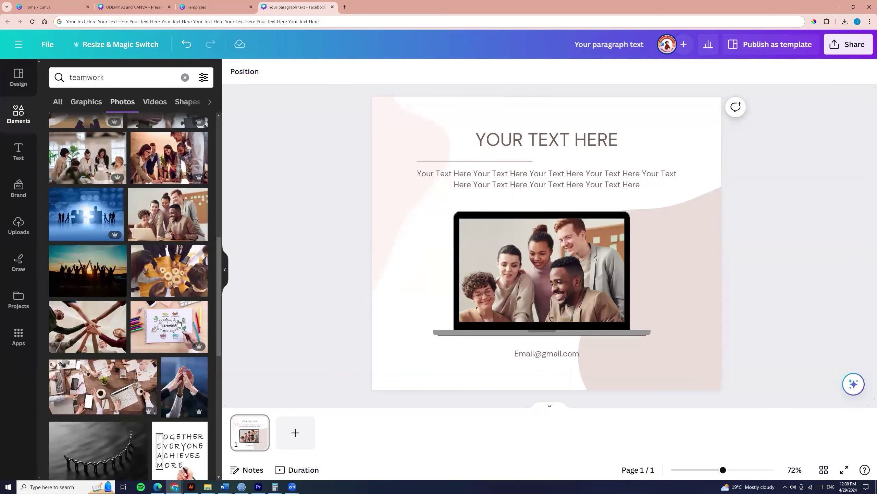
Step: Try further teamwork photos in the laptop frame, ending with the overhead shot of laptops and notebooks on a tiled table
scroll(138, 312, "down", 5)
left_click_drag(104, 242, 539, 270)
scroll(134, 274, "down", 5)
scroll(135, 274, "down", 15)
left_click_drag(102, 147, 529, 273)
scroll(134, 274, "down", 10)
left_click_drag(190, 218, 531, 257)
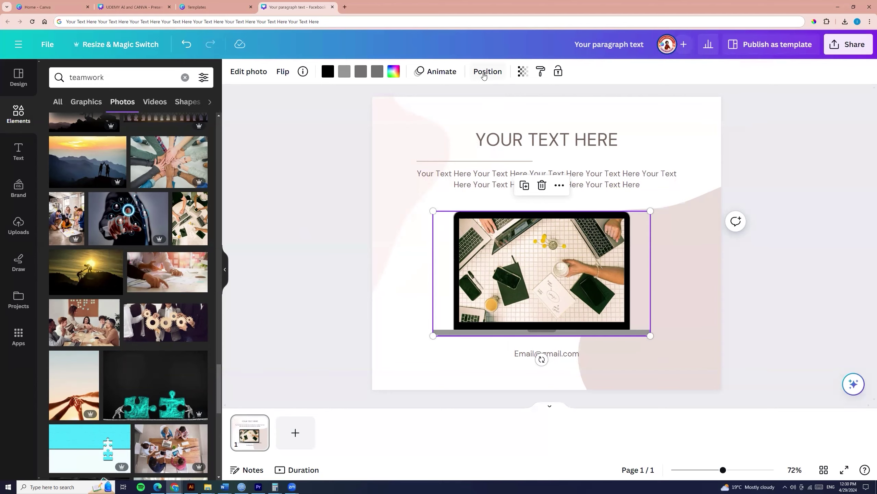
Step: Centre the laptop horizontally on the page and fill its frame with the photo of colleagues raising their hands
left_click(483, 71)
left_click(290, 202)
scroll(117, 312, "down", 5)
left_click_drag(171, 330, 506, 255)
double_click(511, 259)
left_click(319, 261)
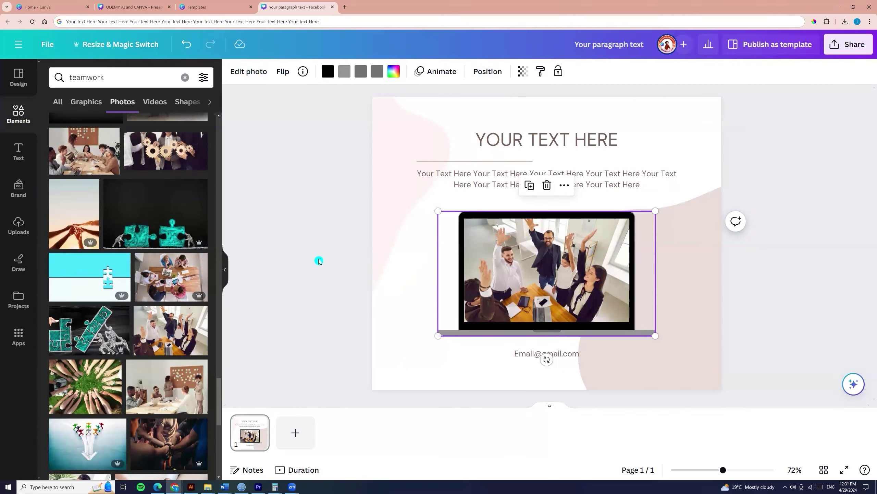
Step: Fill the laptop frame with the photo of hands circled over grass and enlarge the laptop slightly
scroll(138, 329, "down", 2)
left_click(86, 319)
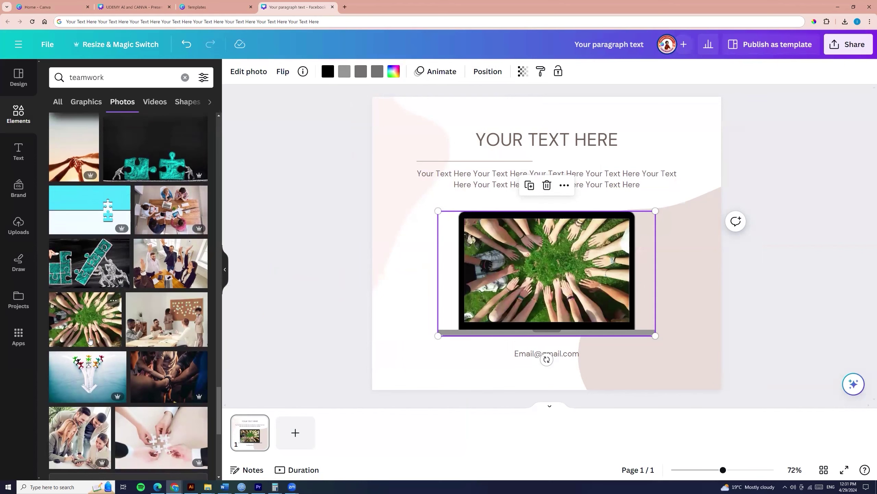
left_click_drag(655, 210, 659, 206)
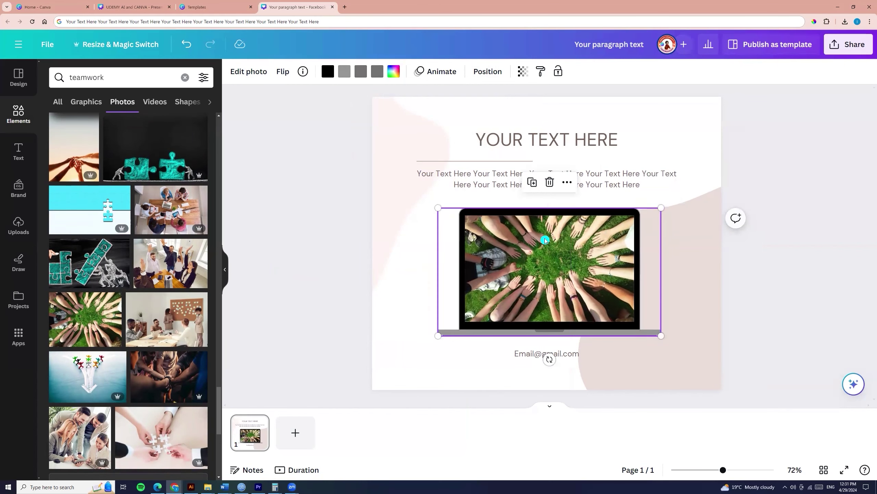
Step: Shift the large beige blob slightly up and outward past the page's right edge
left_click(276, 286)
left_click_drag(705, 288, 727, 270)
left_click(305, 216)
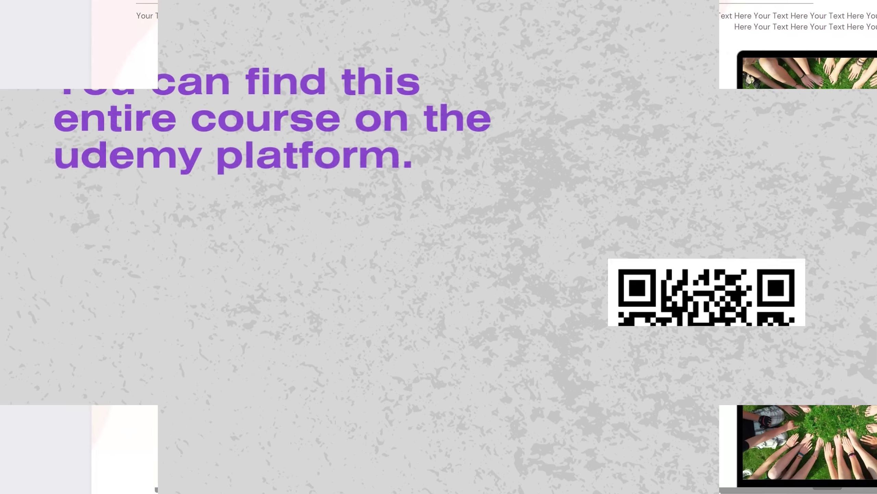